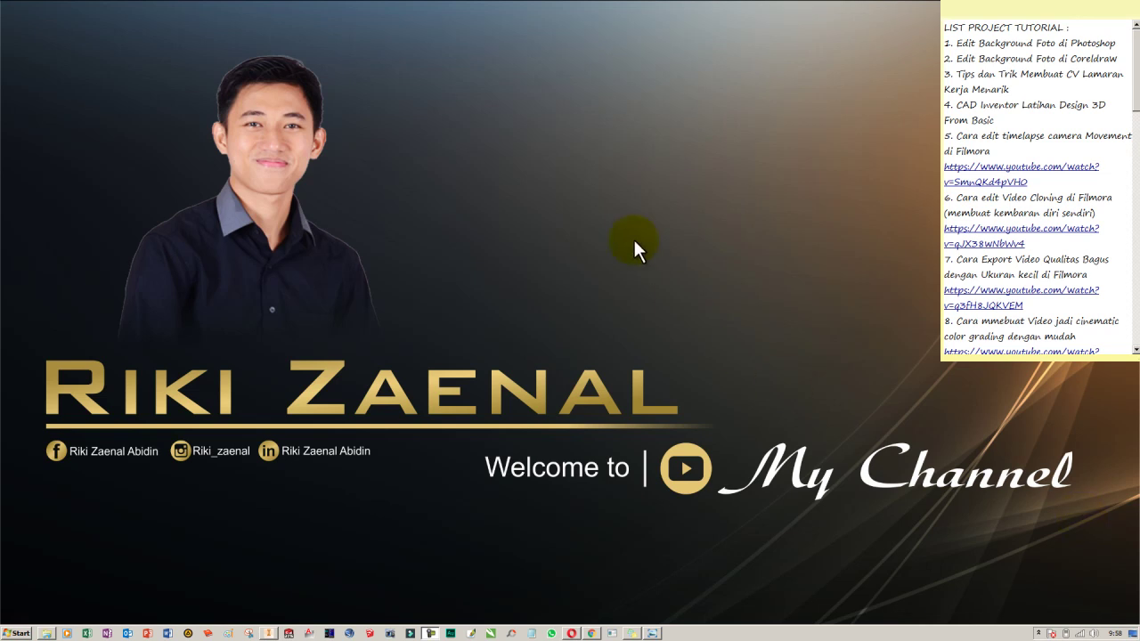
Refresh the Windows desktop twice from its right-click menu.
right_click(558, 196)
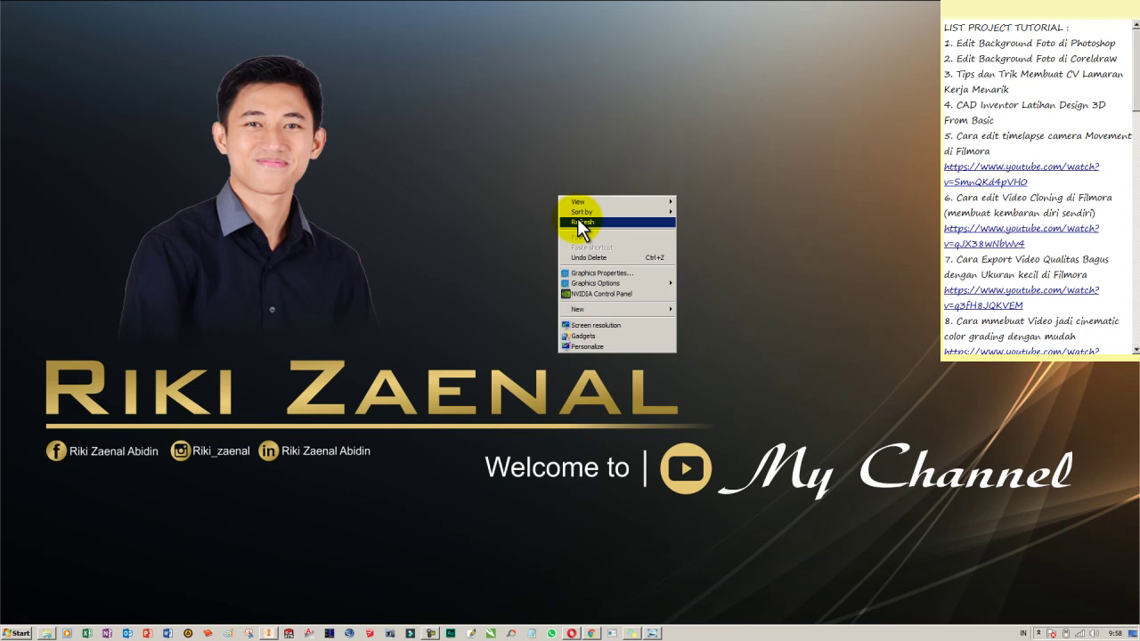
click(578, 220)
right_click(589, 219)
click(619, 241)
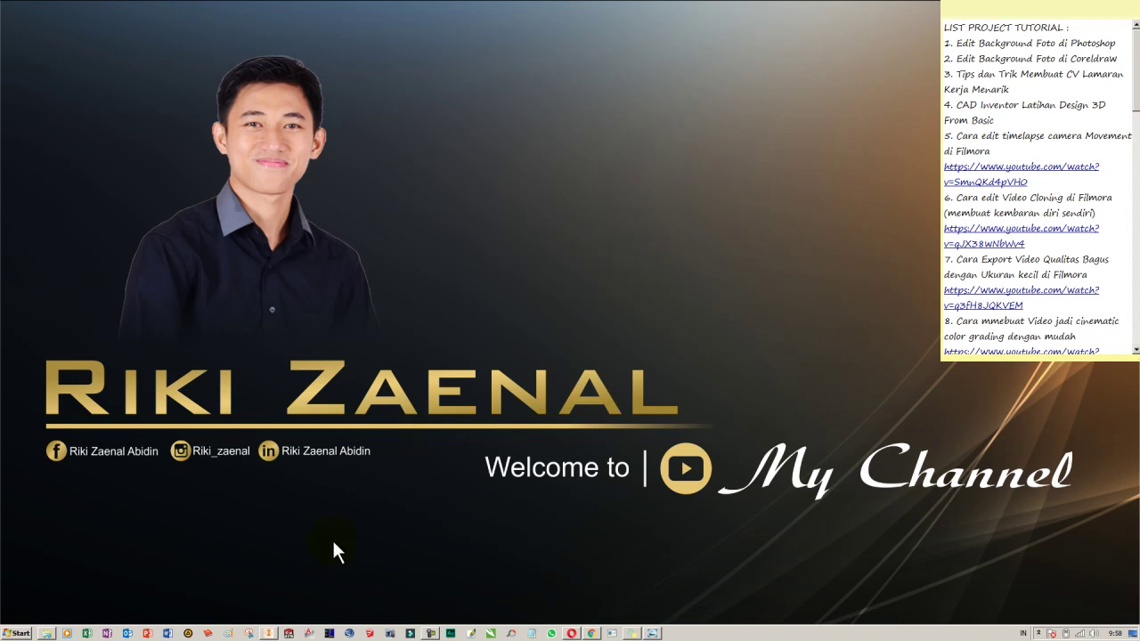
Zoom and pan the CI bench block drawing in Photo Viewer to read its dimensions, then return to Inventor.
click(272, 633)
key(alt+Tab)
key(alt+Tab)
key(alt+Tab)
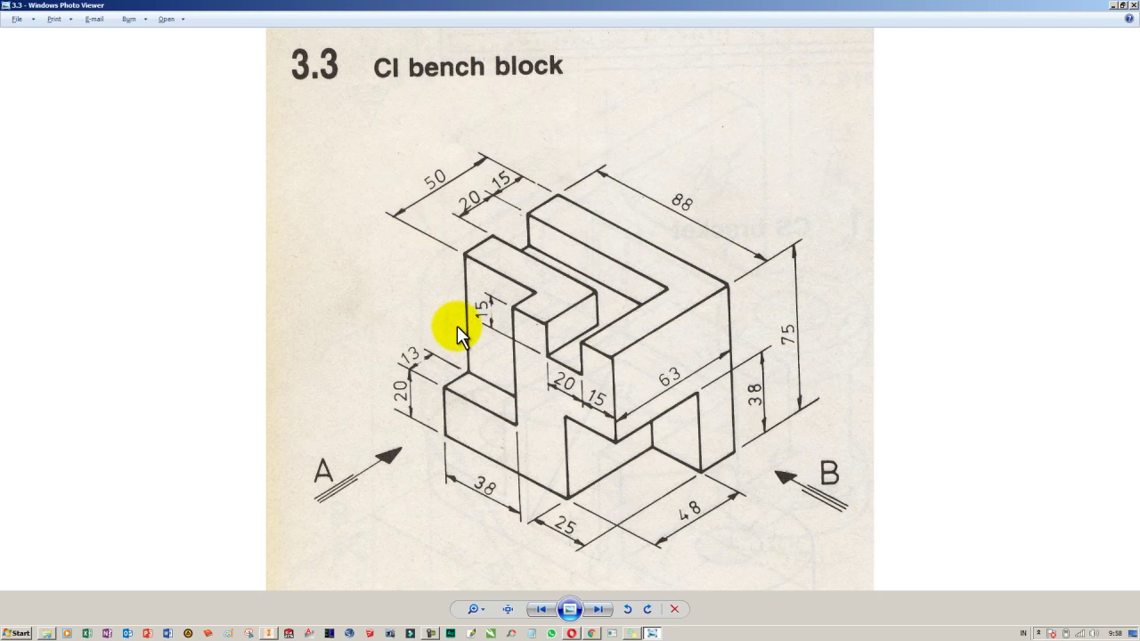
scroll(535, 344, up, 1)
drag(603, 364, 560, 275)
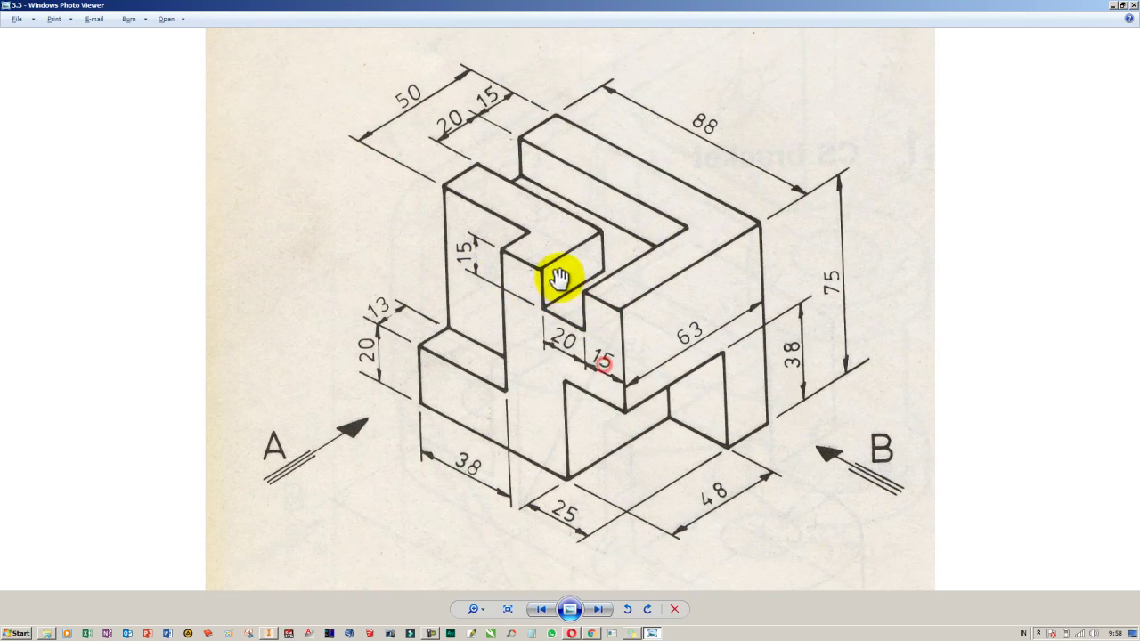
scroll(612, 312, up, 1)
scroll(619, 314, down, 1)
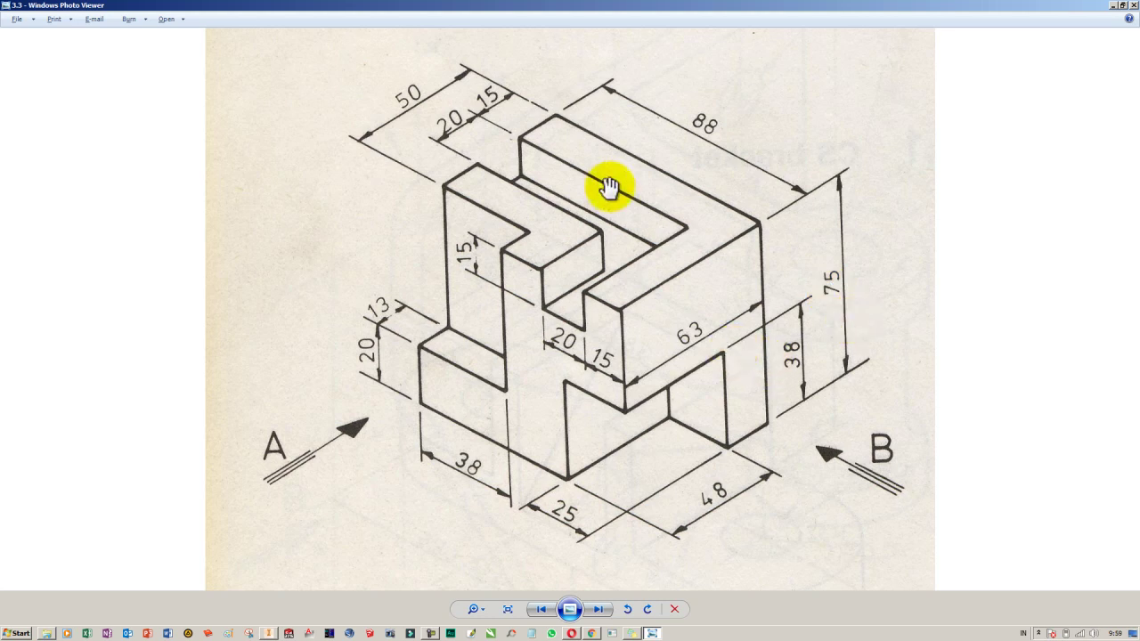
key(alt+Tab)
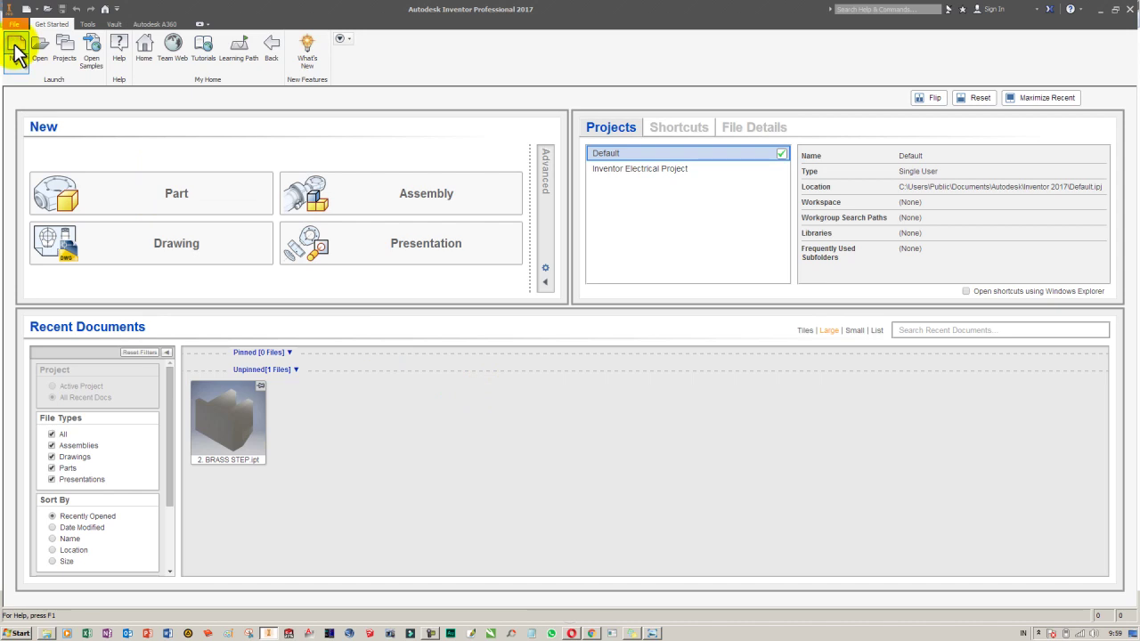
Create a new part from the Metric Standard (mm).ipt template.
click(16, 51)
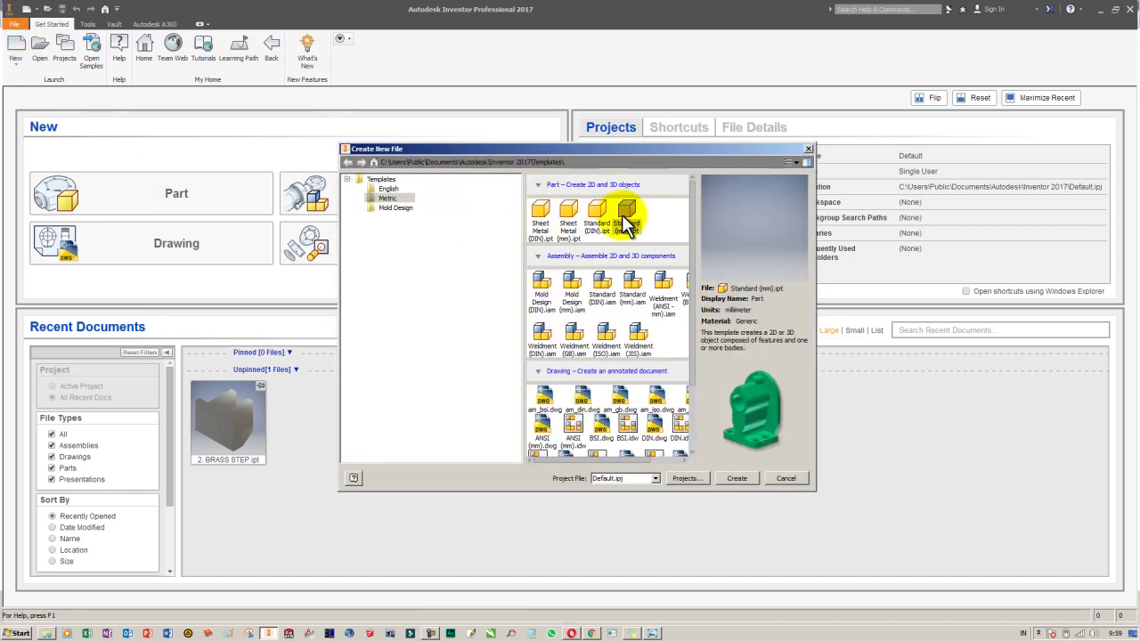
click(388, 198)
click(629, 223)
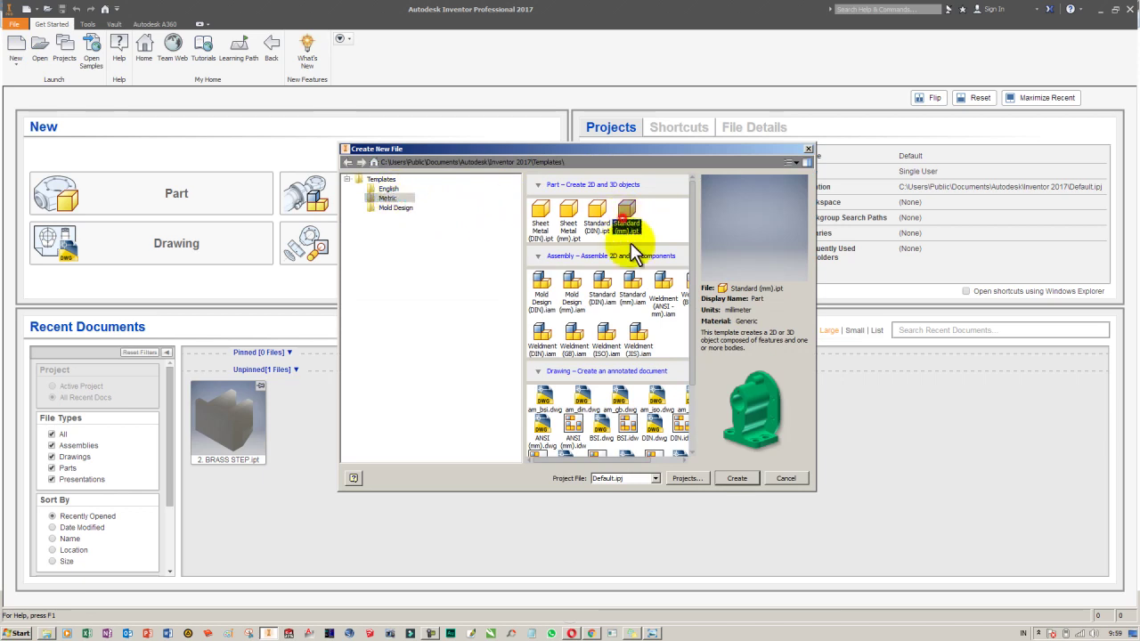
click(738, 478)
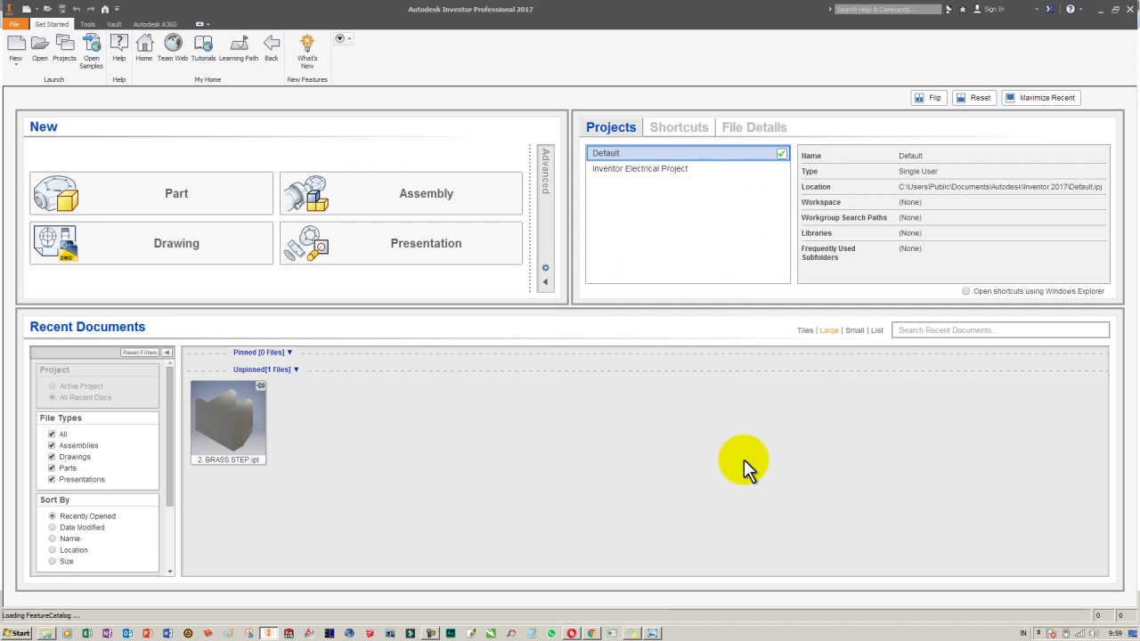
key(alt+Tab)
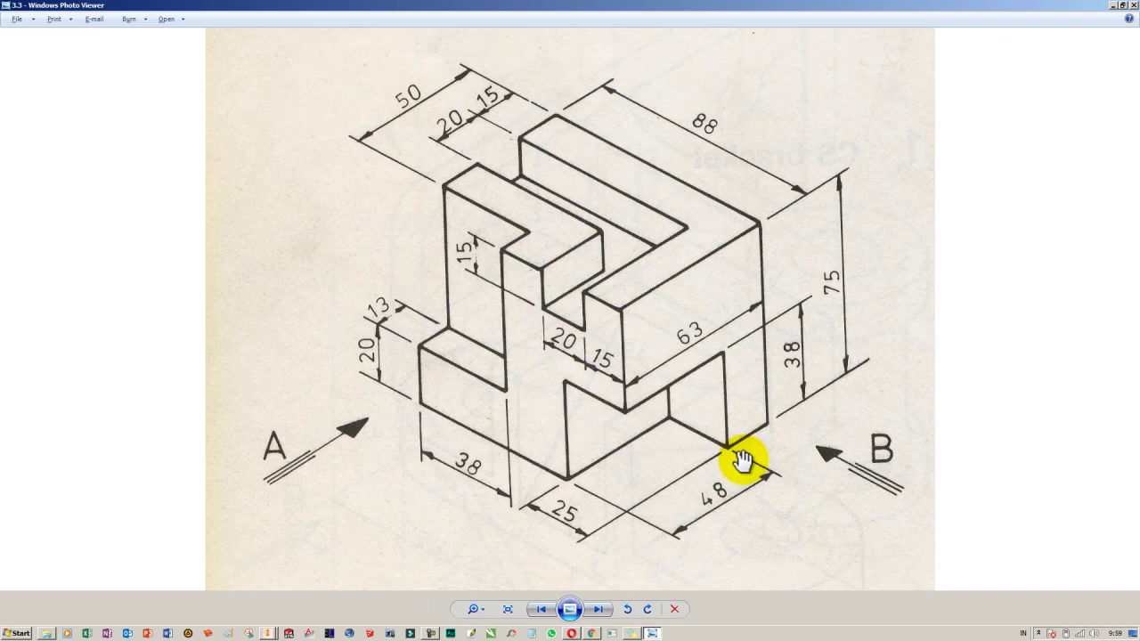
Review the drawing's 88 long, 75 high, 48 deep block, then return to the empty Part1.
key(alt+Tab)
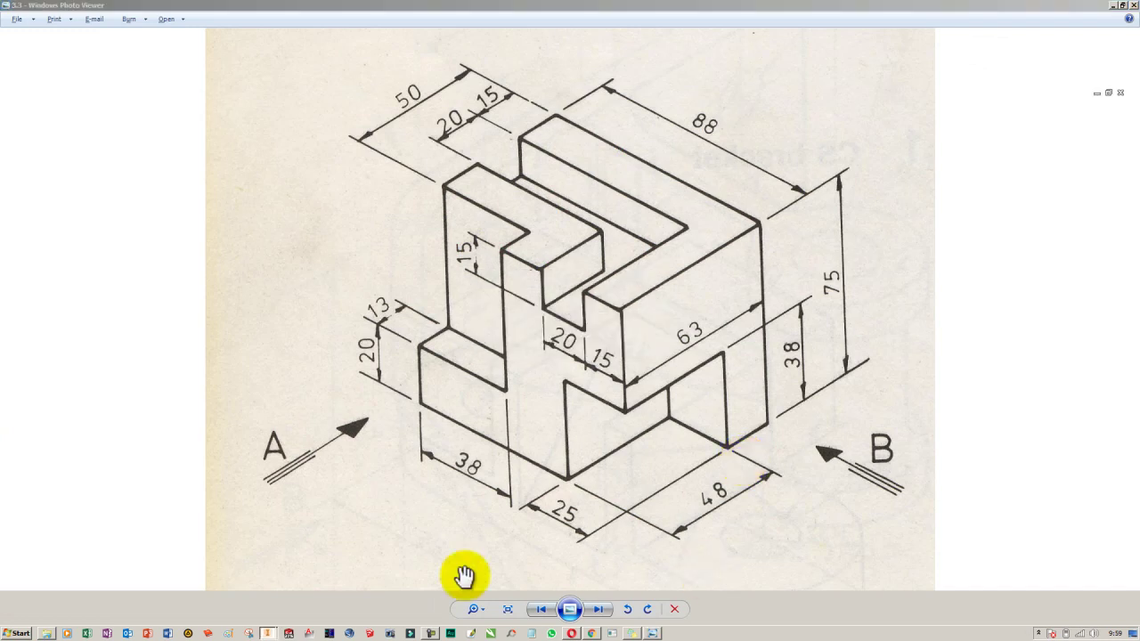
key(alt+Tab)
key(alt+Tab)
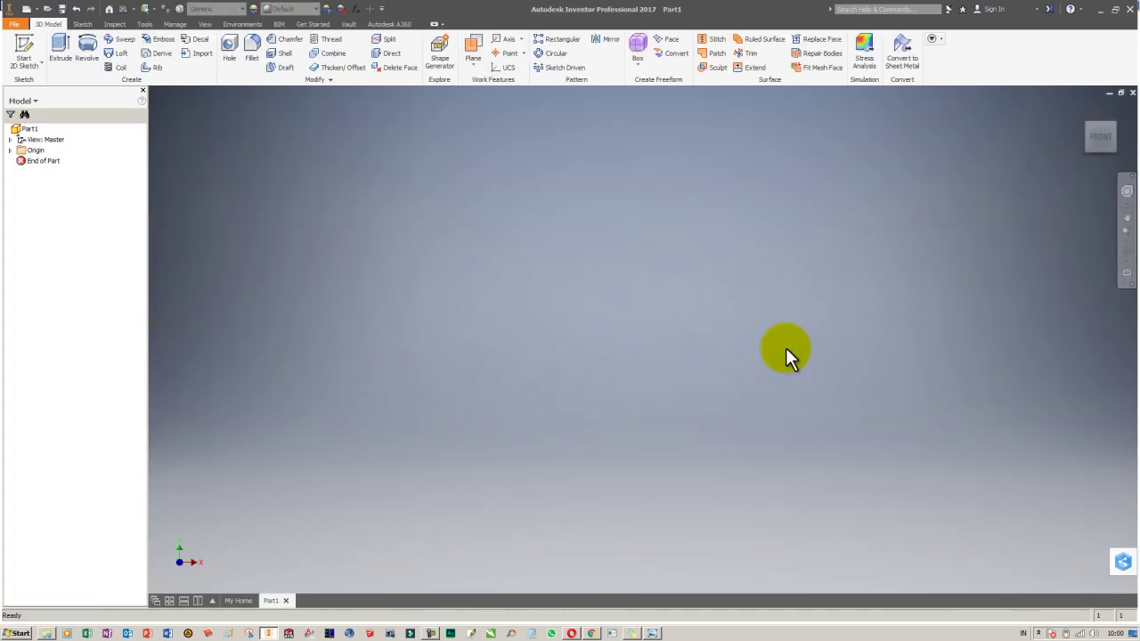
Start a new 2D sketch on the origin plane.
key(s)
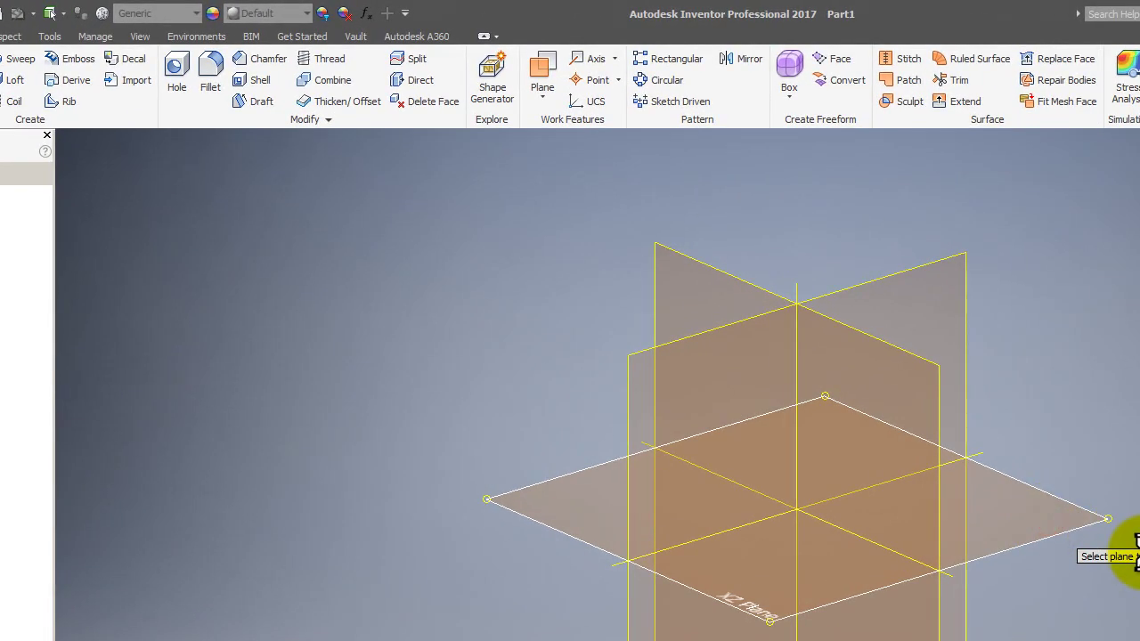
click(1133, 545)
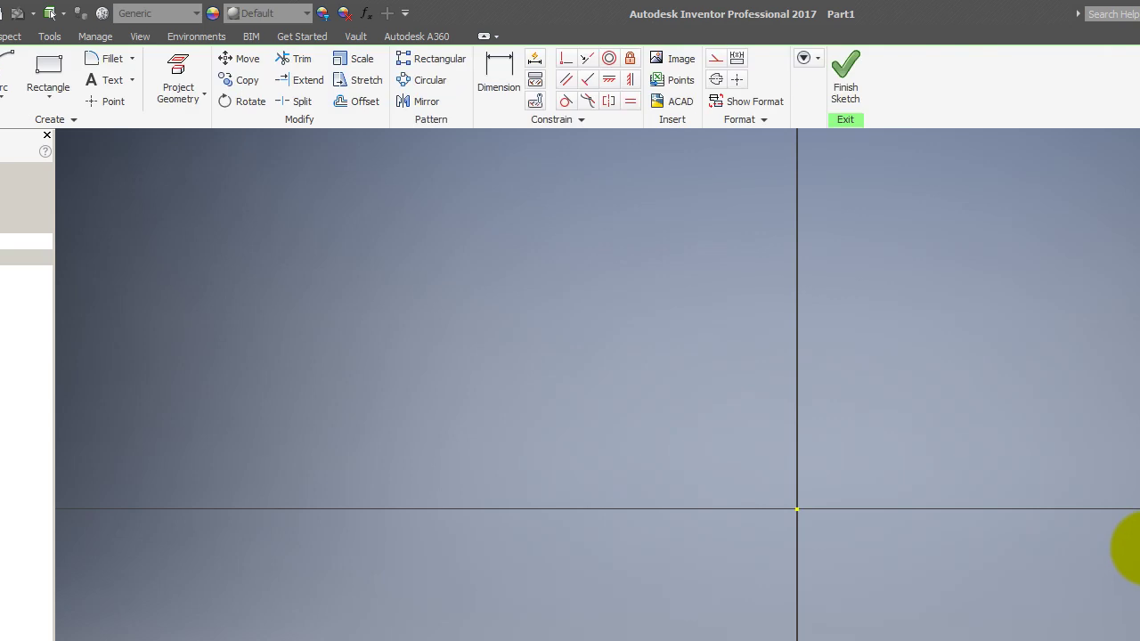
key(alt+Tab)
key(alt+Tab)
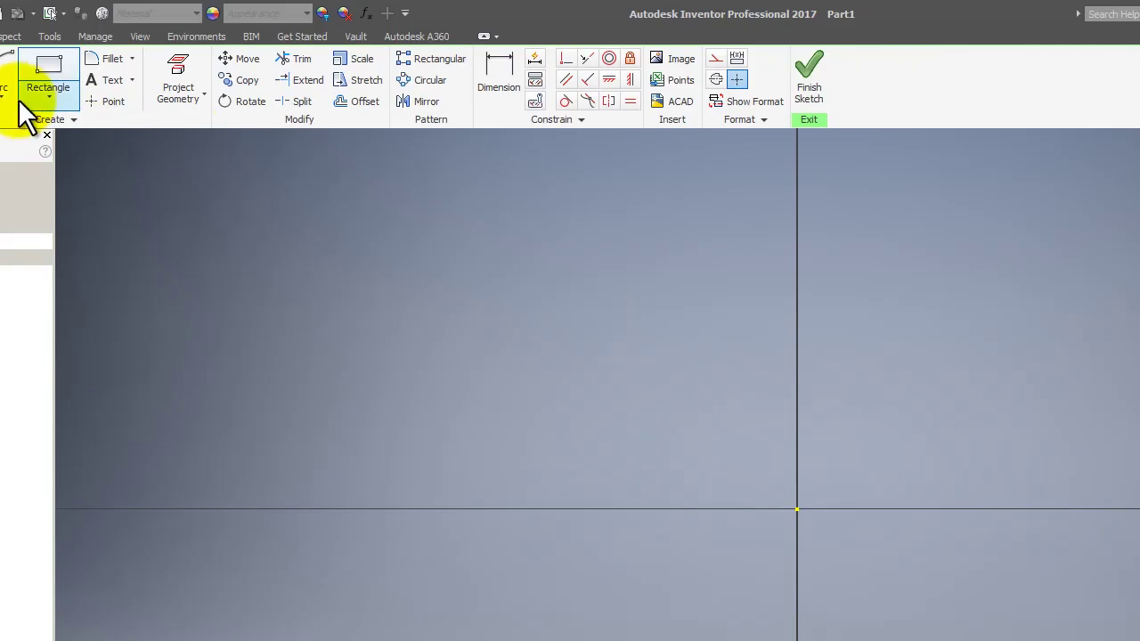
Draw an 88 by 50 mm centre-point rectangle at the origin and switch to the home view.
click(55, 88)
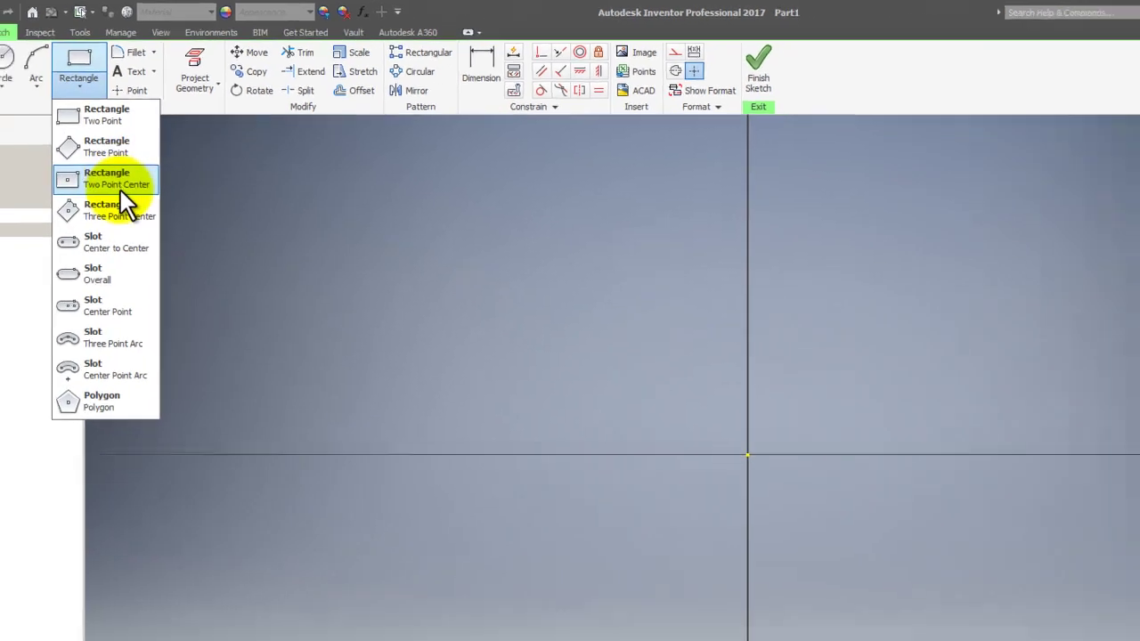
click(89, 198)
click(643, 340)
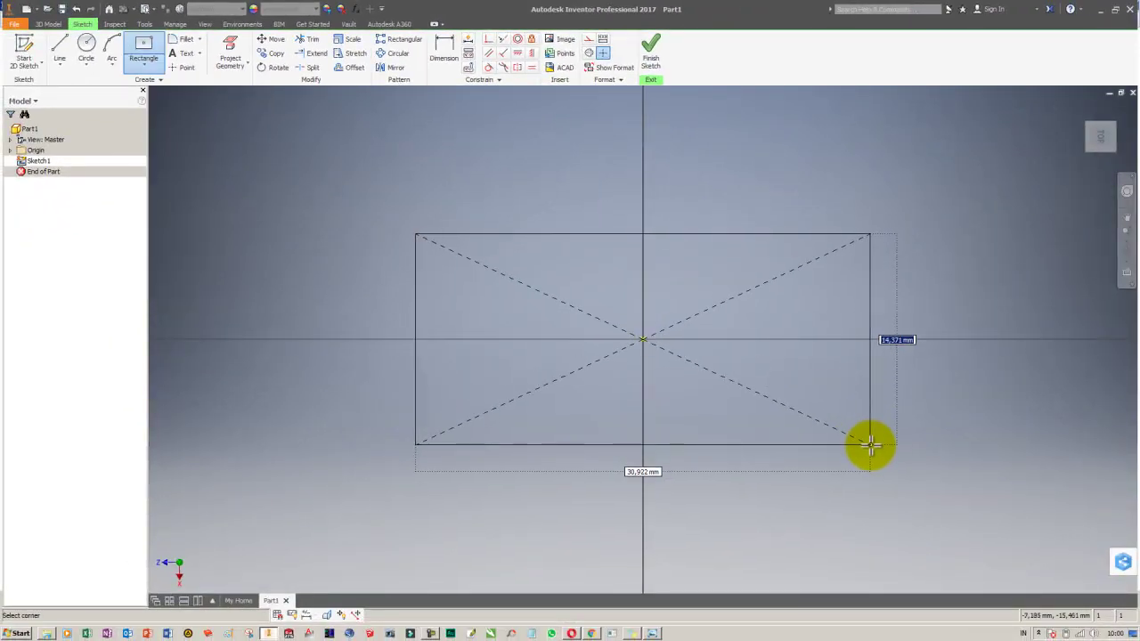
text(88)
key(Tab)
text(5)
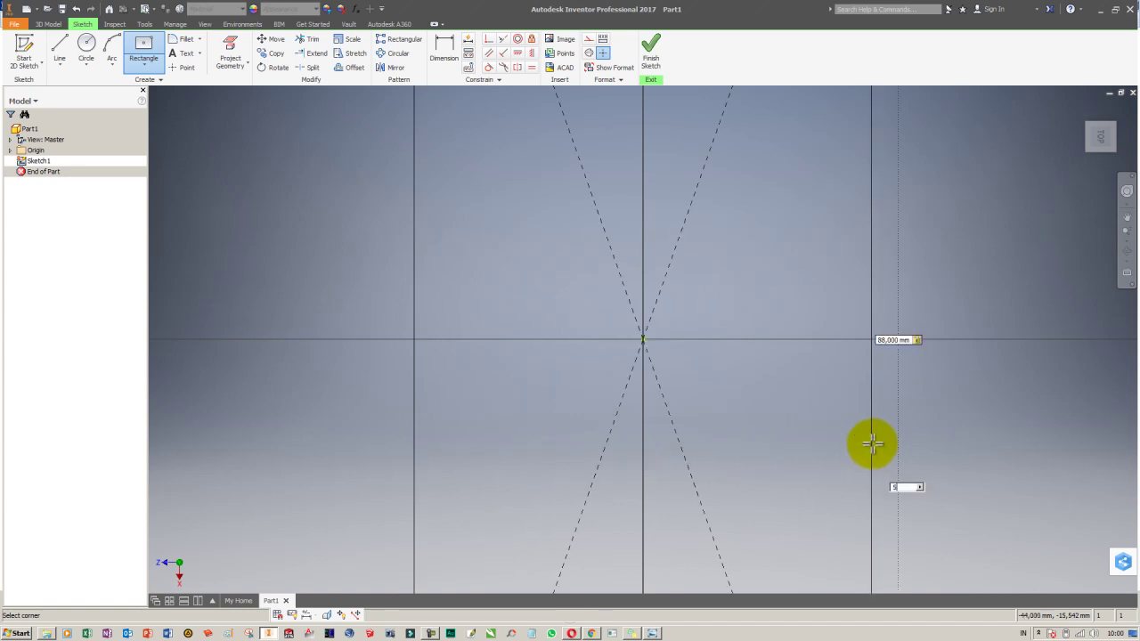
text(0)
key(Return)
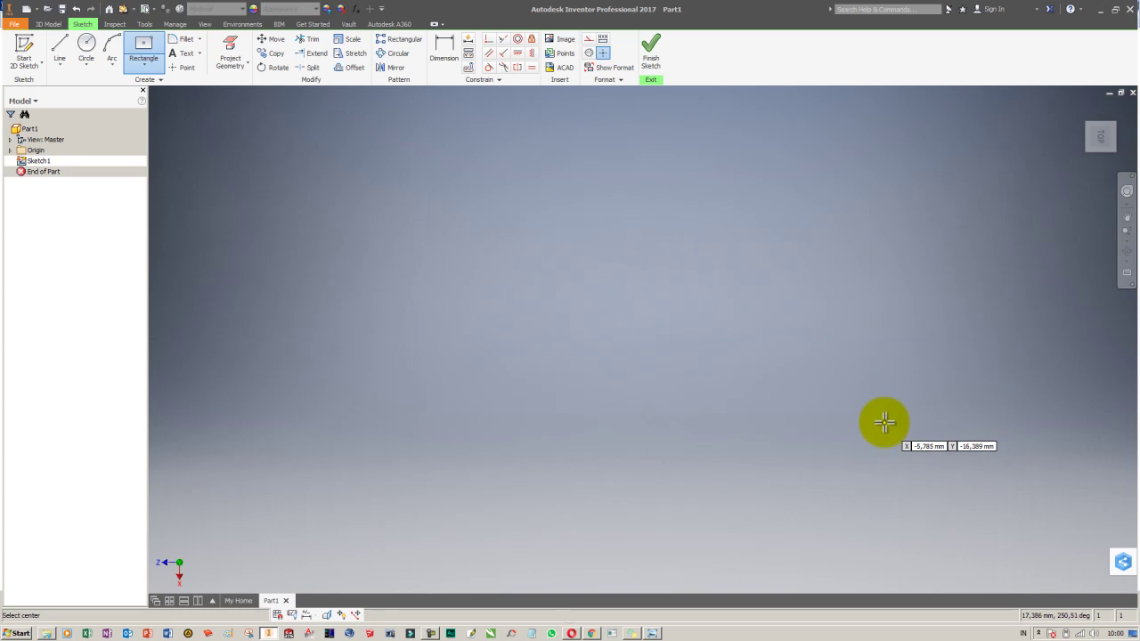
scroll(884, 422, down, 5)
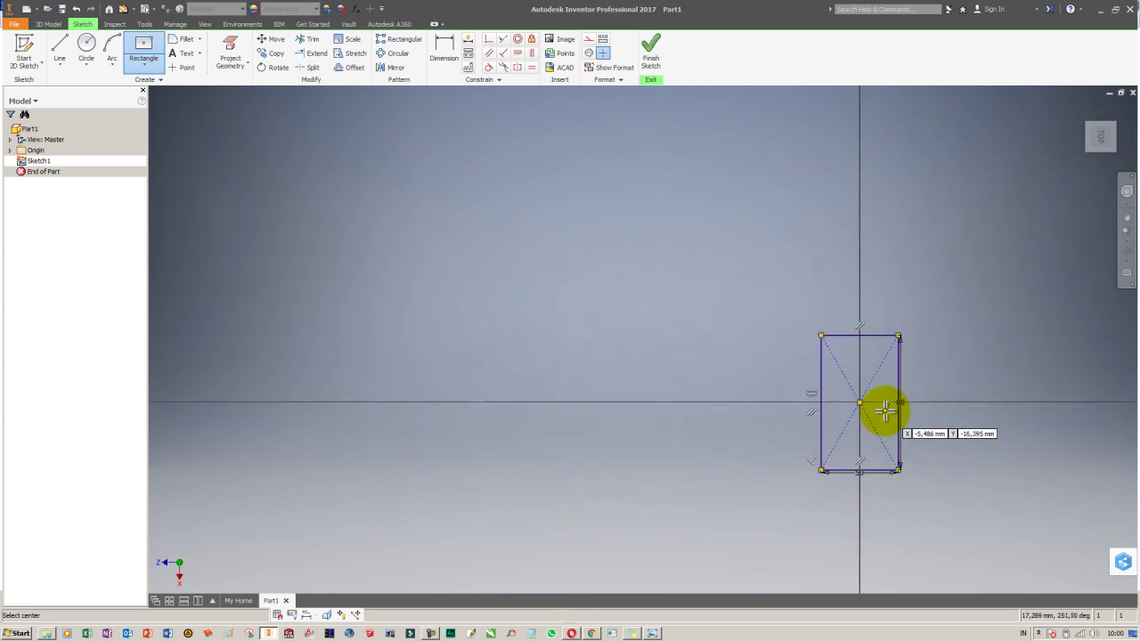
key(F6)
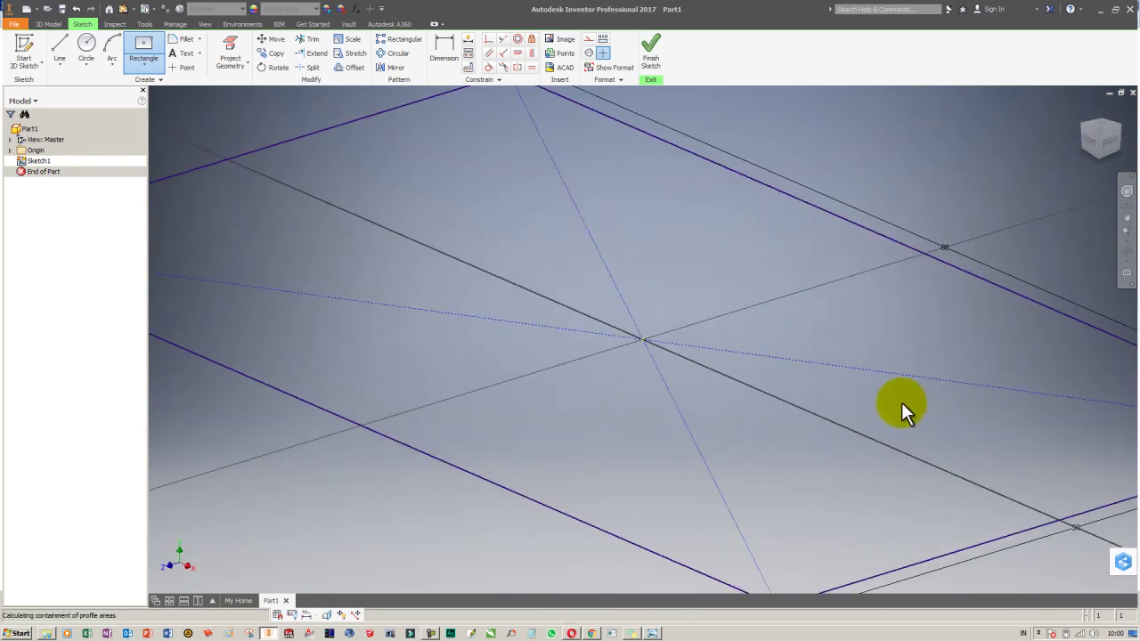
key(e)
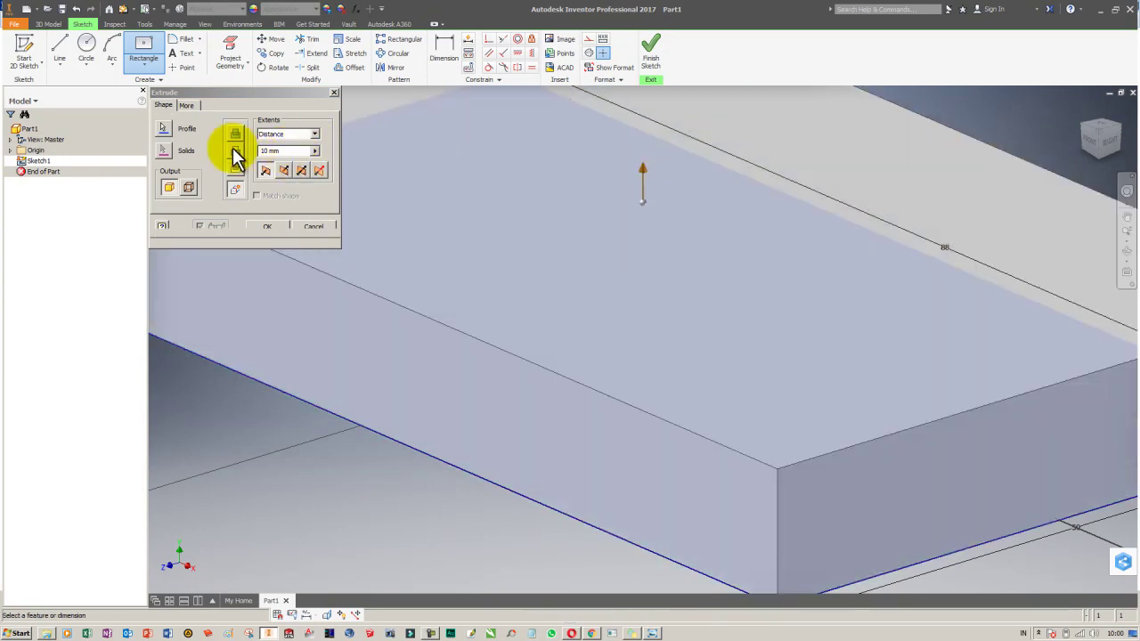
Extrude the 88 by 50 rectangle symmetrically by 77 mm.
click(186, 105)
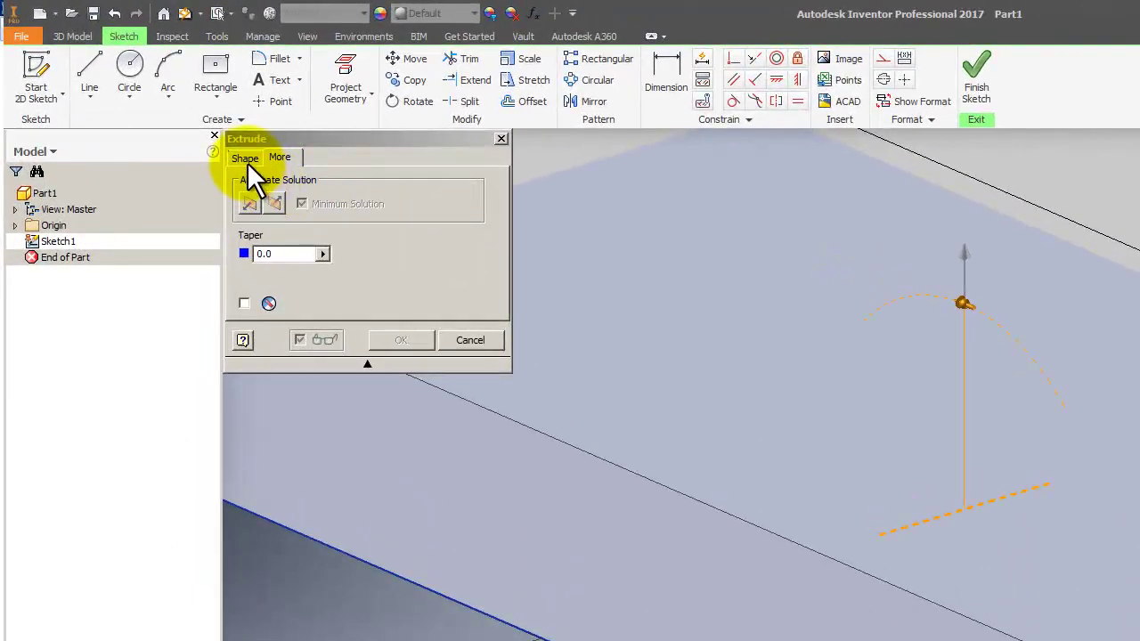
click(246, 158)
click(452, 255)
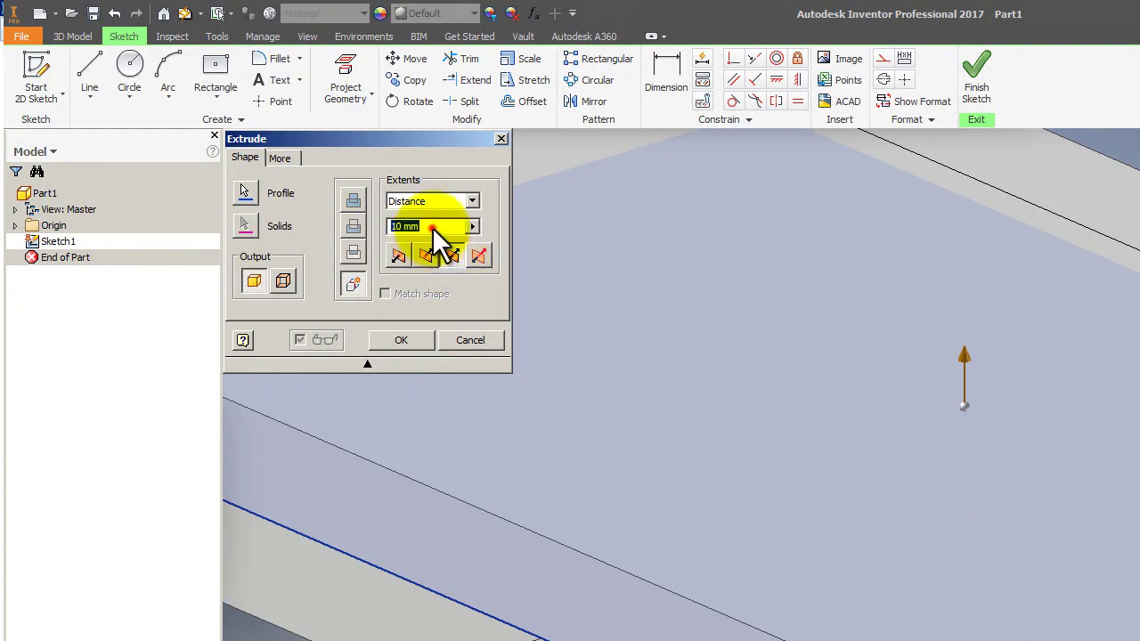
text(77)
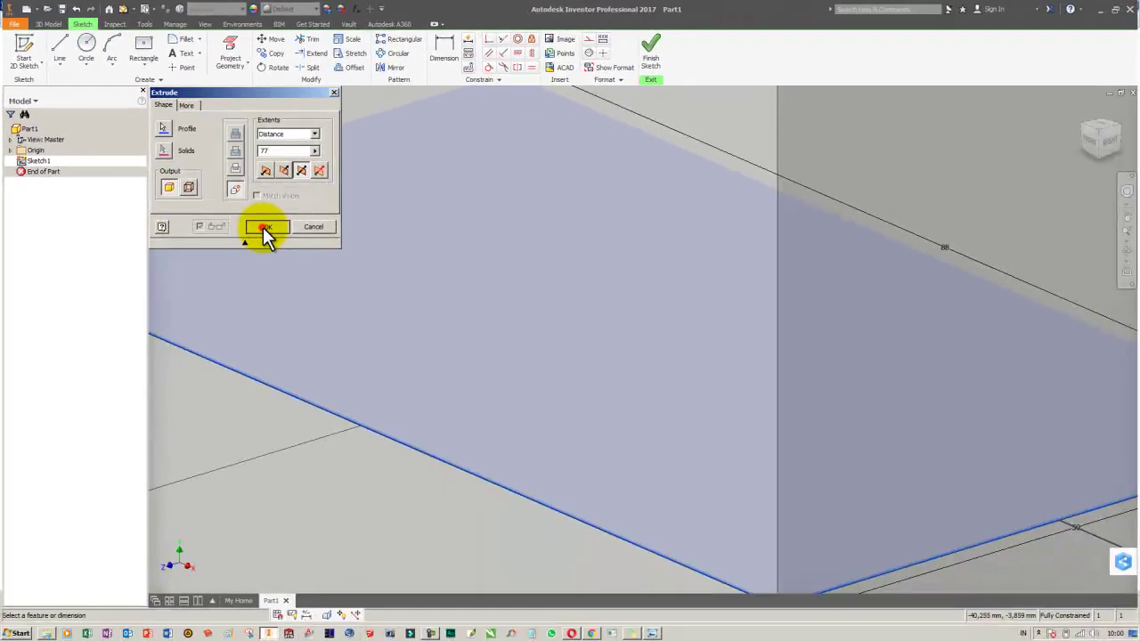
key(Return)
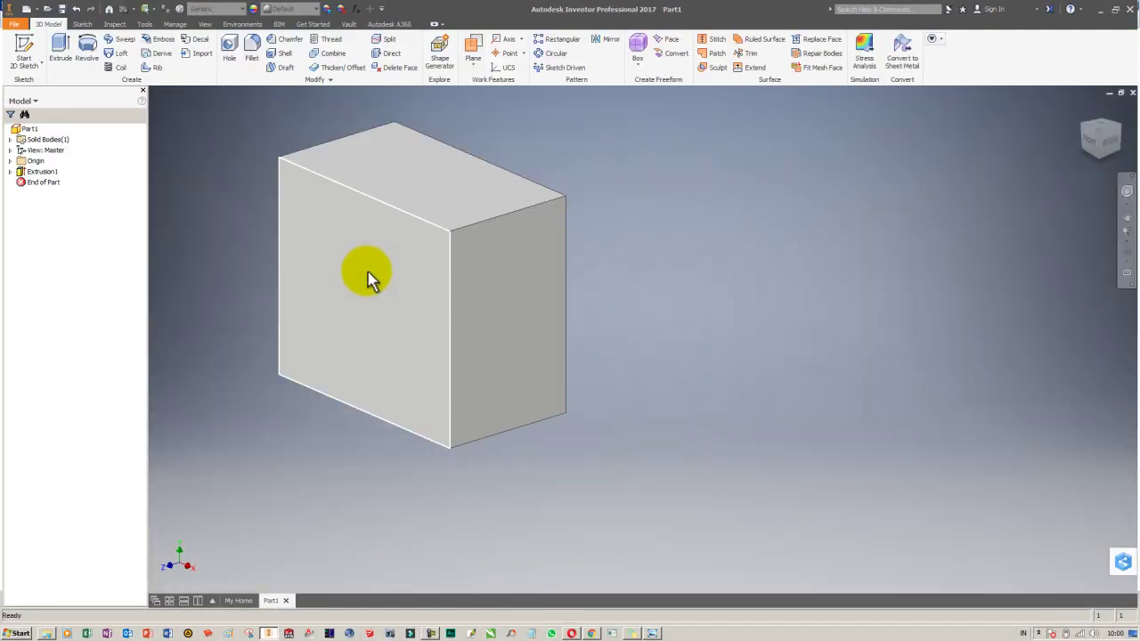
Cancel the reopened Extrusion1 edit, clear the selection and turn the box to the front view.
click(601, 213)
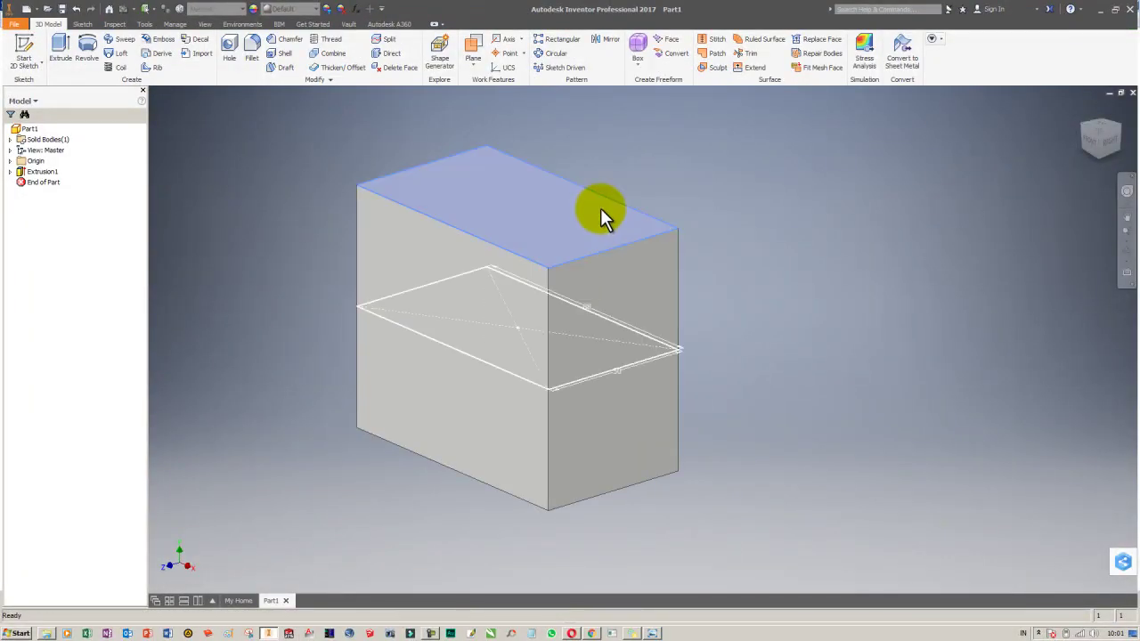
click(634, 314)
double_click(656, 311)
text(75)
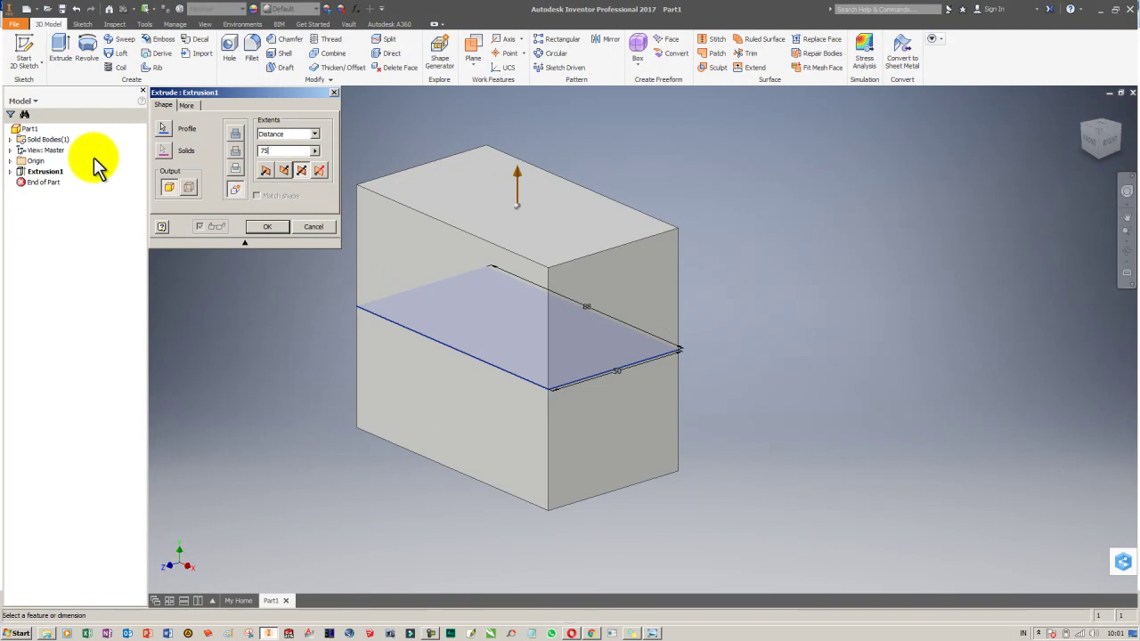
key(Escape)
click(790, 333)
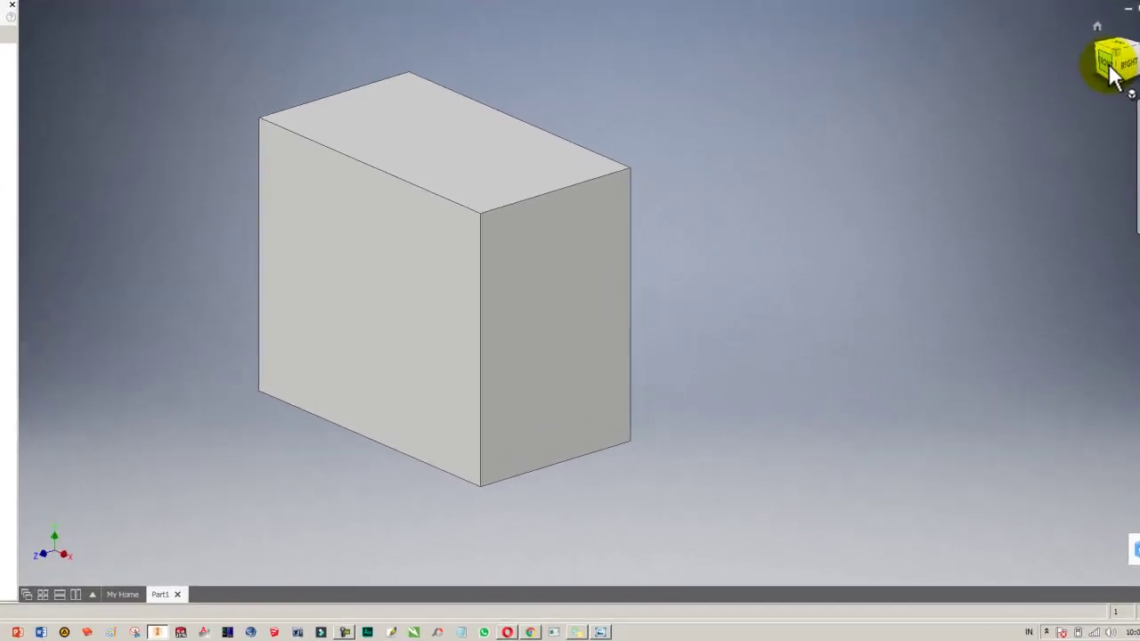
click(1112, 55)
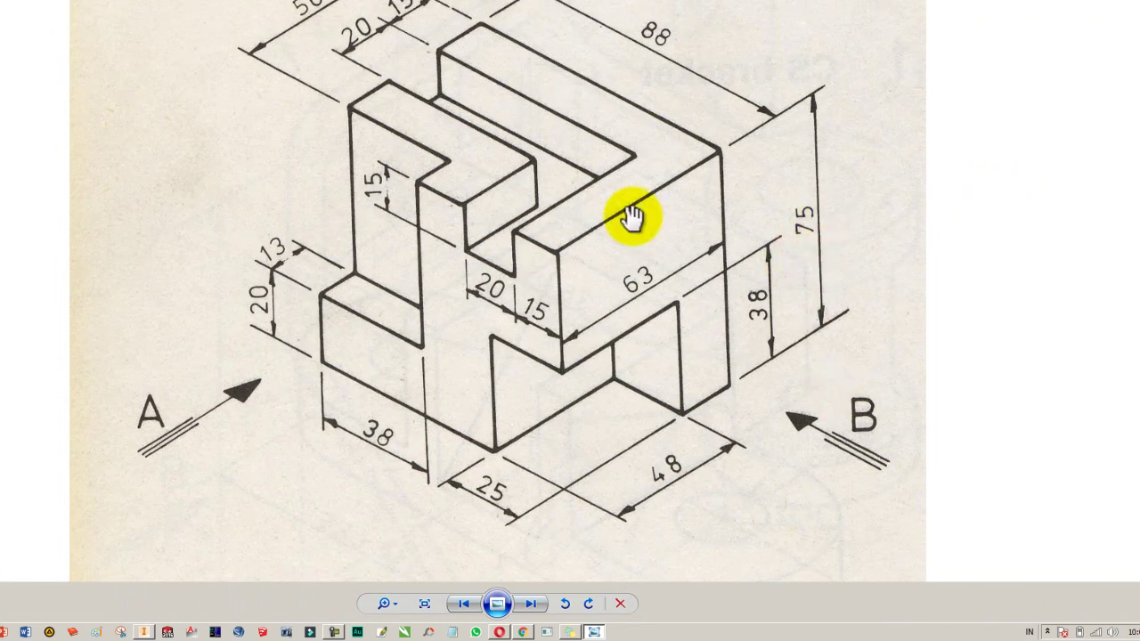
Edit Sketch1 so the rectangle measures 50 mm across by 88 mm, then finish the sketch.
key(alt+Tab)
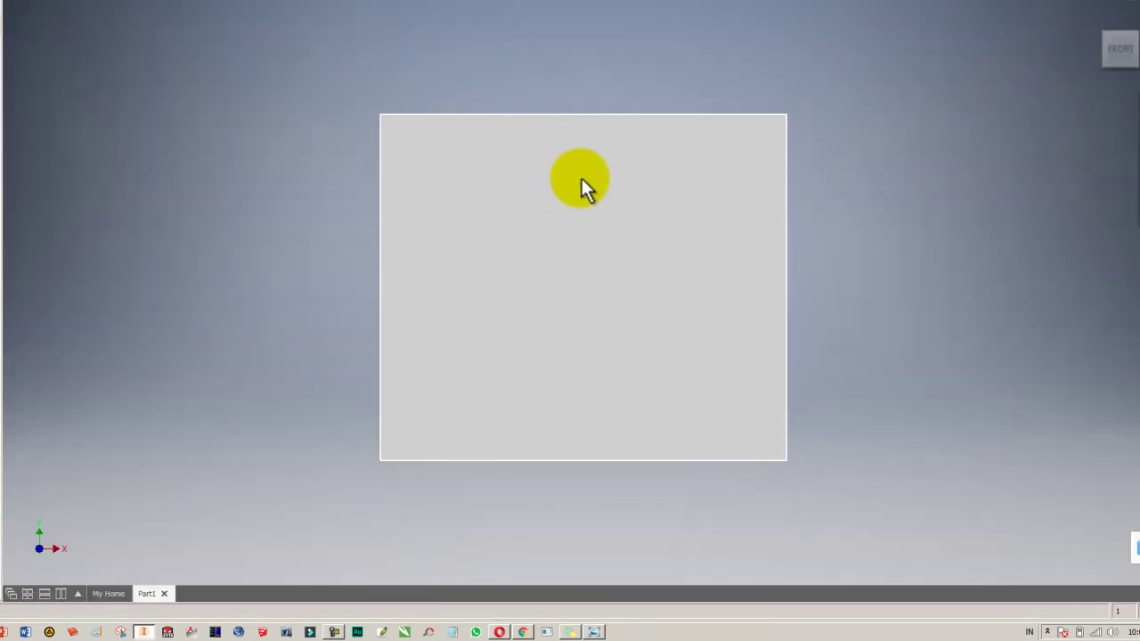
key(F6)
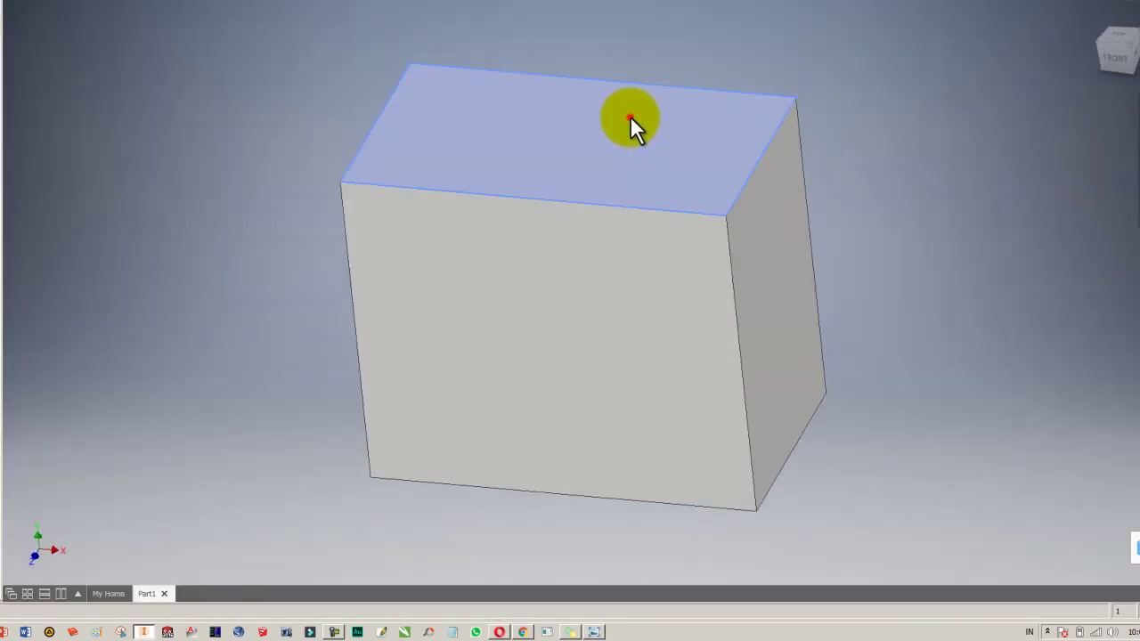
click(630, 115)
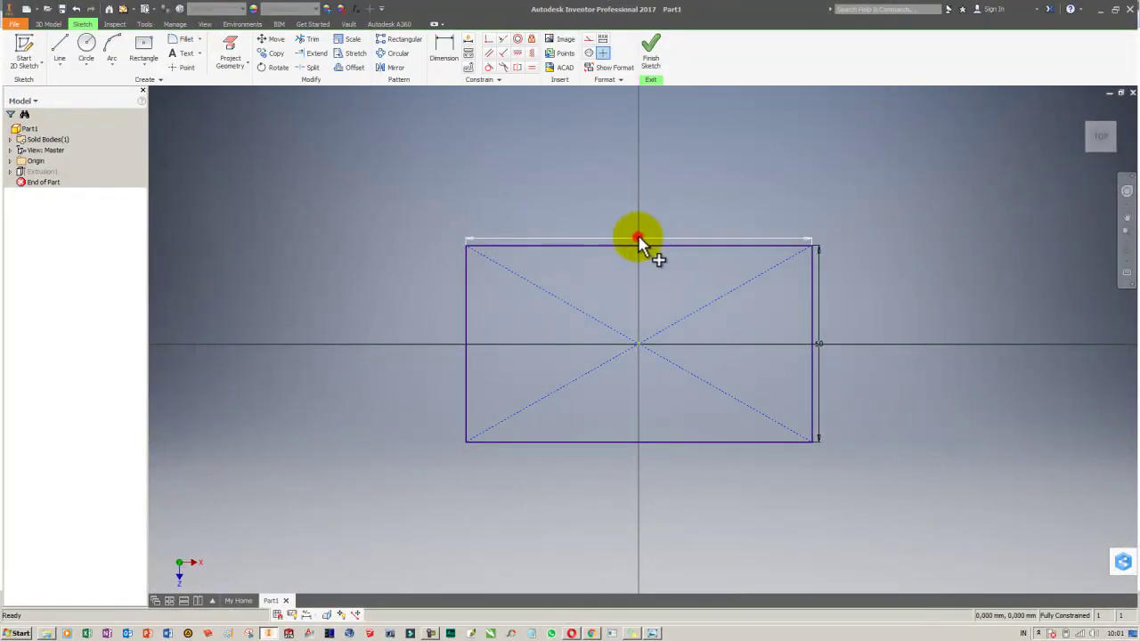
click(638, 237)
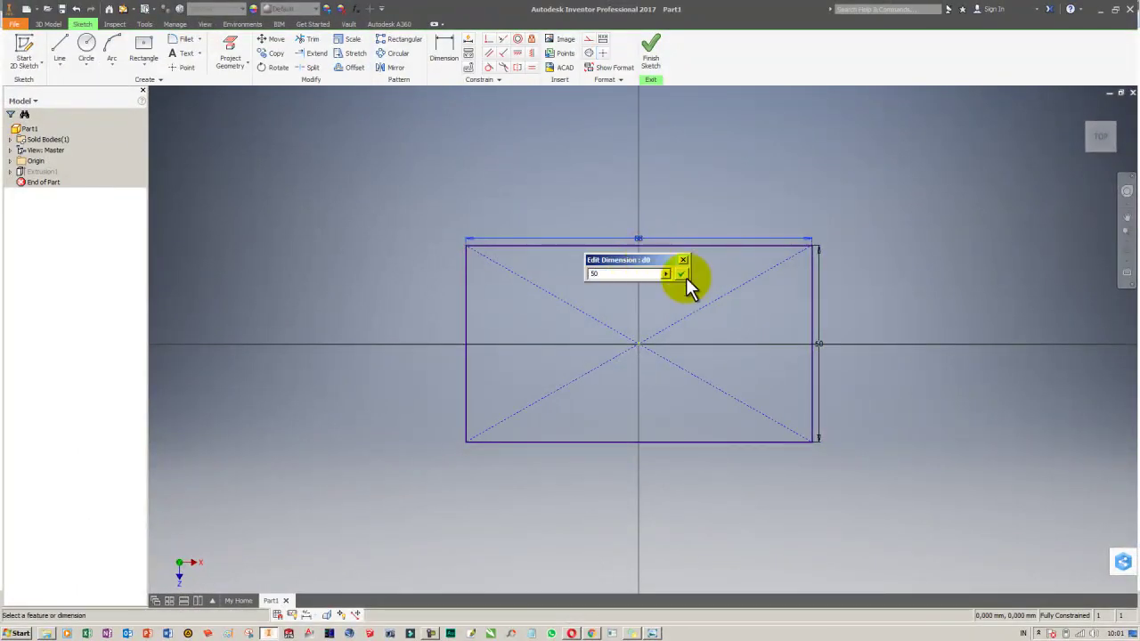
click(681, 273)
click(738, 347)
click(744, 345)
text(88)
key(Return)
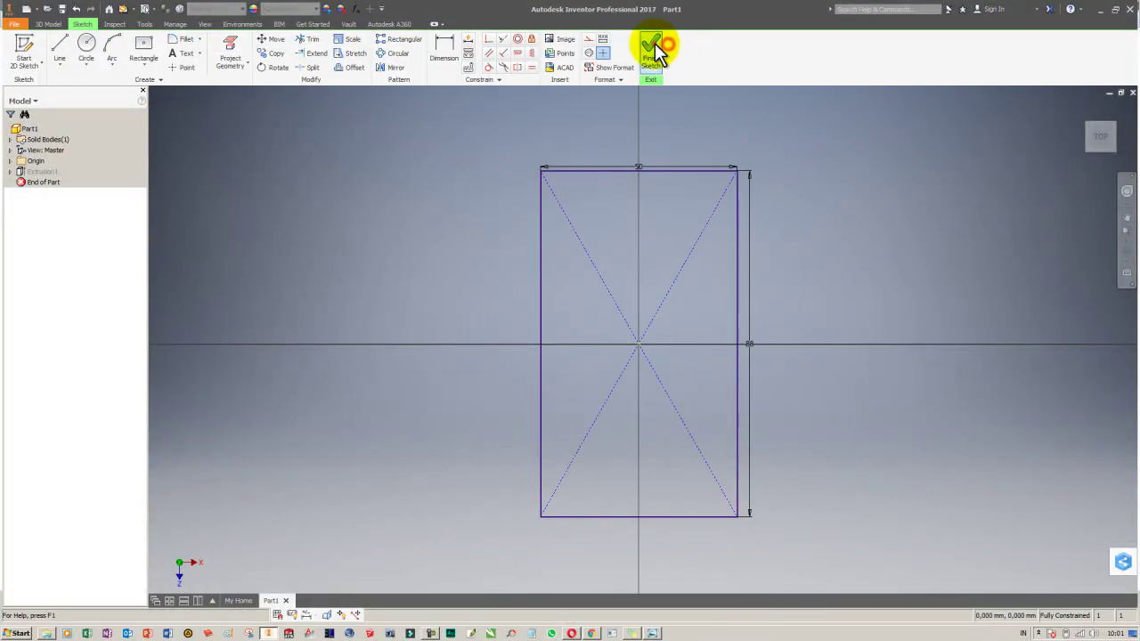
click(656, 51)
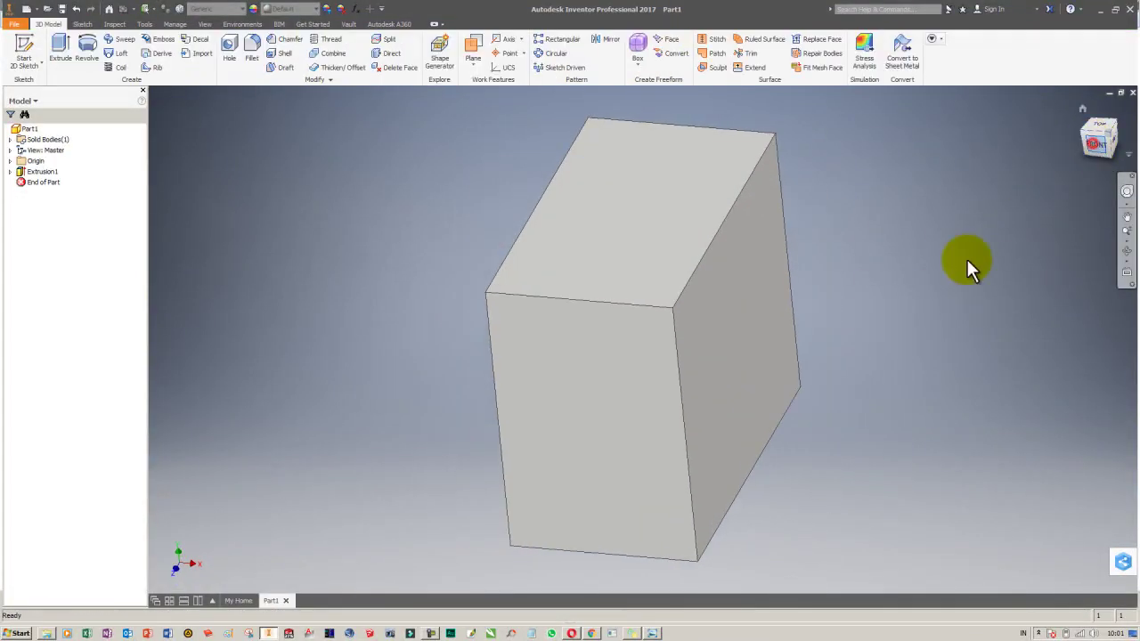
key(alt+Tab)
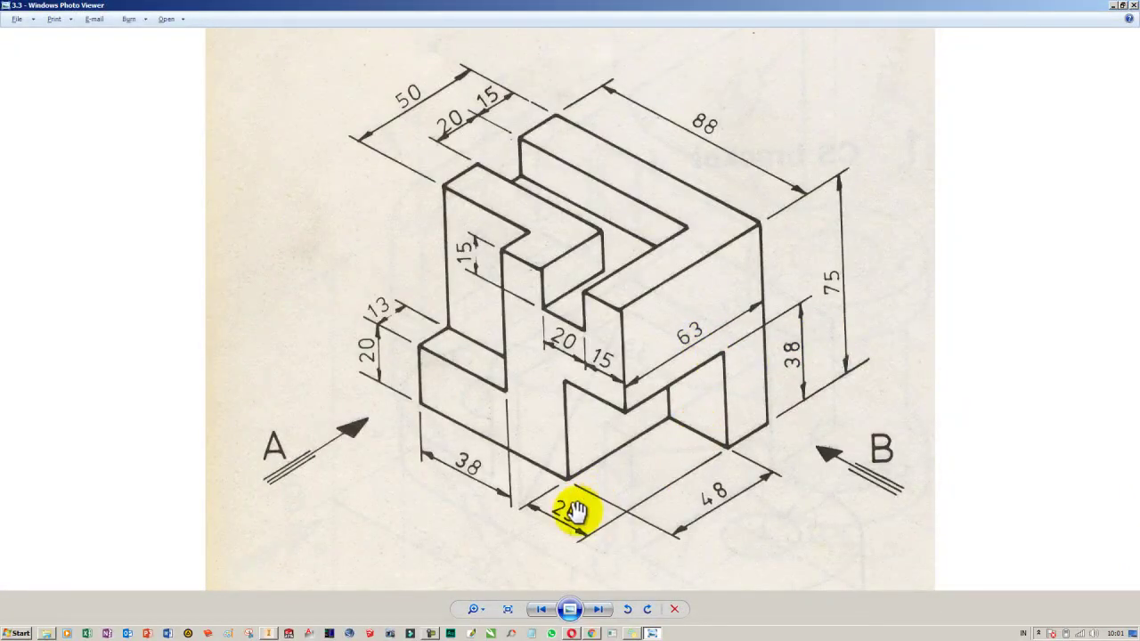
Orbit the box to an isometric view and start a sketch on its bottom face.
key(alt+Tab)
scroll(705, 488, down, 3)
scroll(713, 486, up, 5)
mouse_move(718, 484)
shift+middle_down()
mouse_move(729, 469)
mouse_move(718, 461)
shift+middle_up()
key(s)
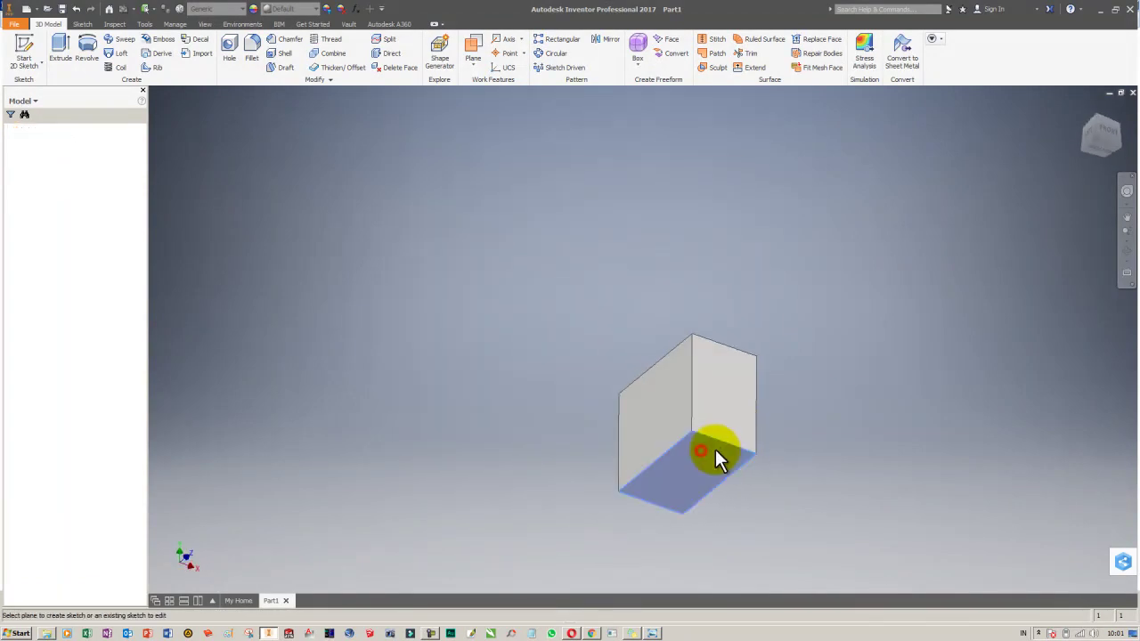
click(703, 452)
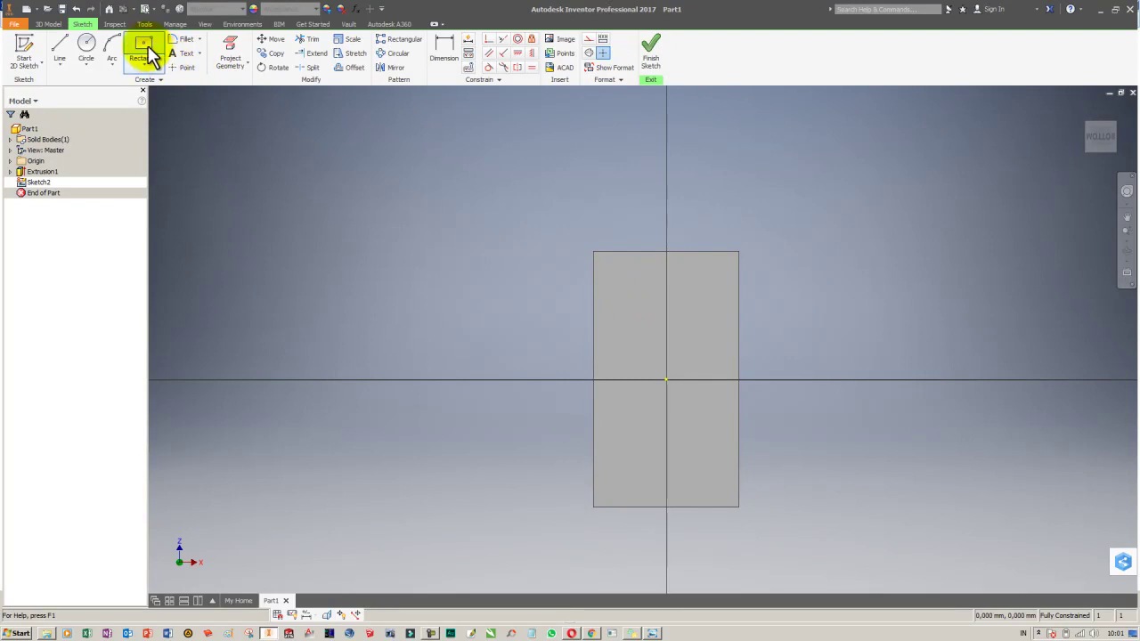
Draw a 25 by 48 mm two-point rectangle anchored at the face's corner.
click(151, 68)
click(158, 91)
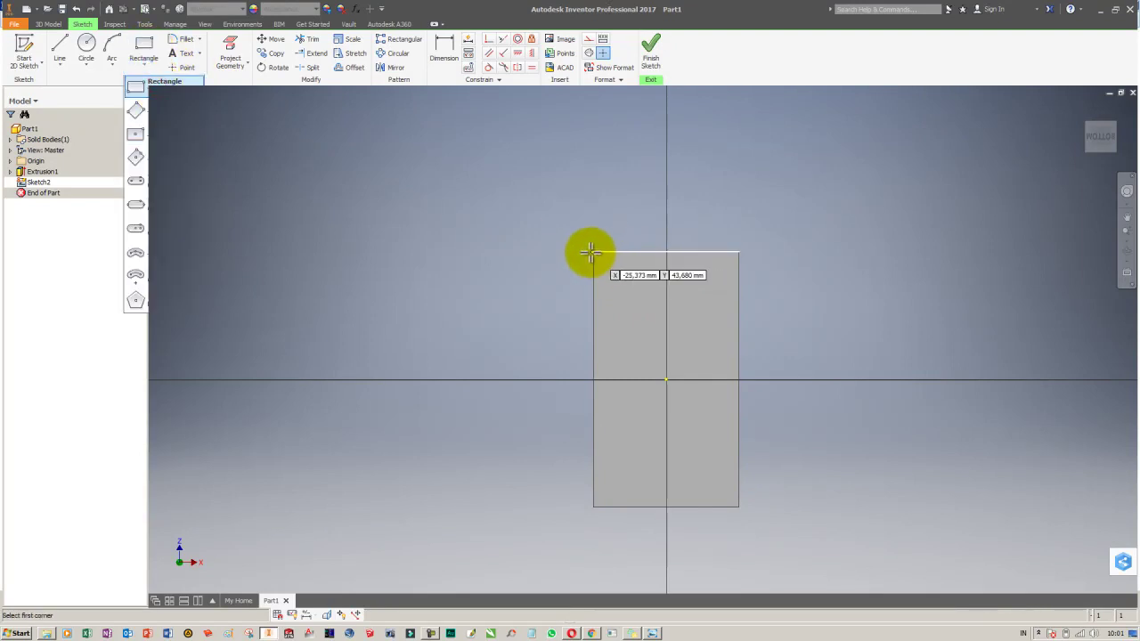
click(594, 252)
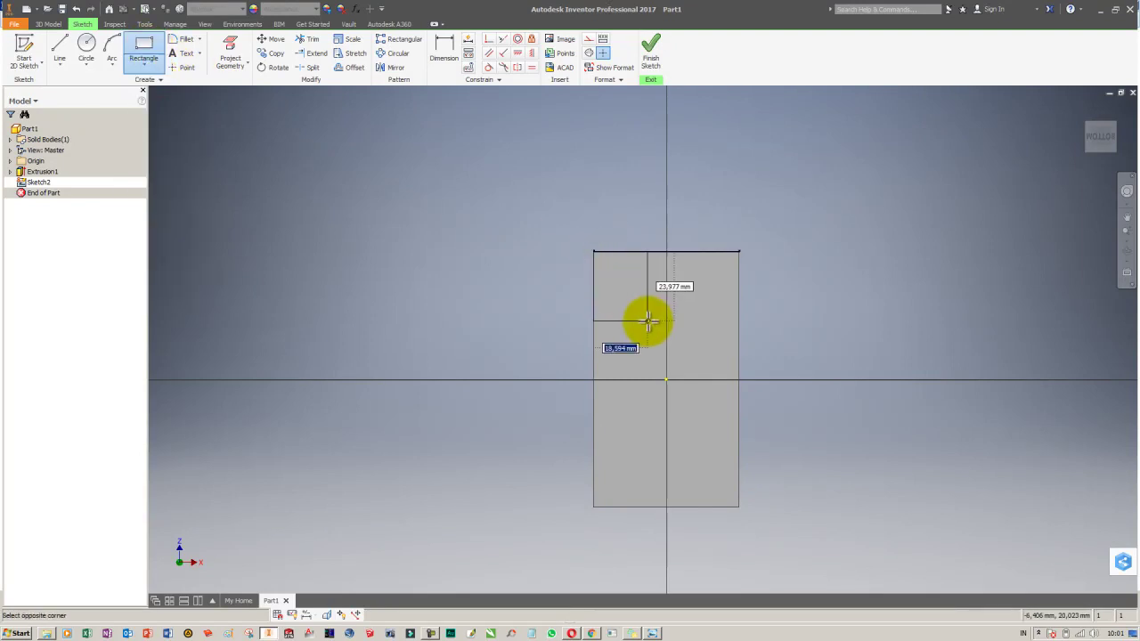
text(25)
key(Tab)
text(48)
key(Return)
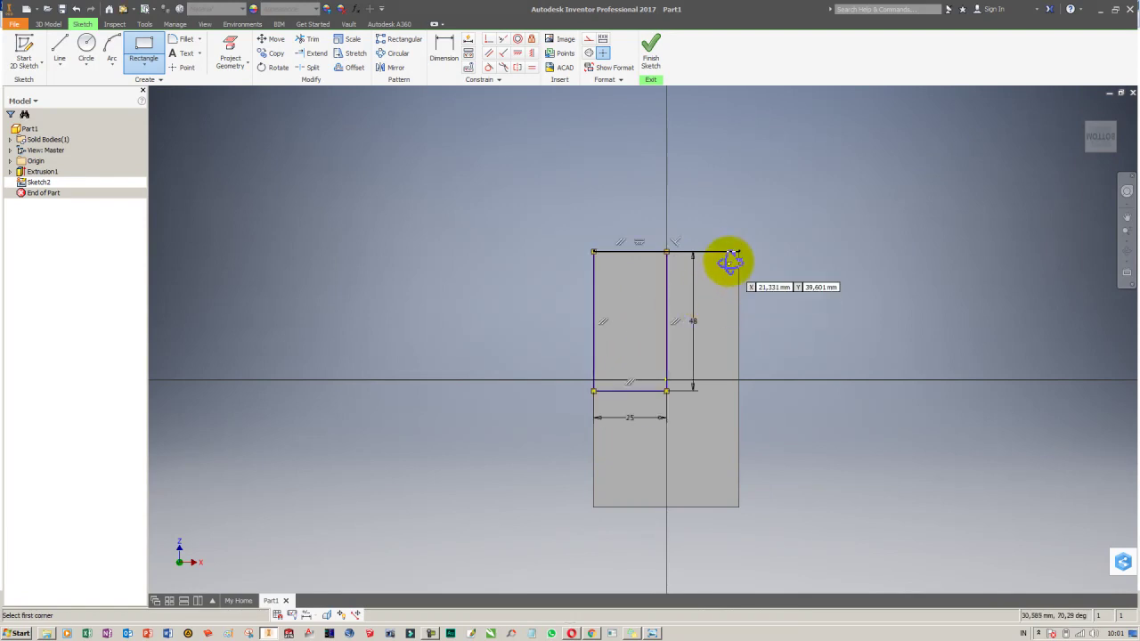
key(Escape)
Swap the corner rectangle's dimensions, changing 25 to 48 and the other side to 25.
shift+middle_drag(710, 231, 806, 337)
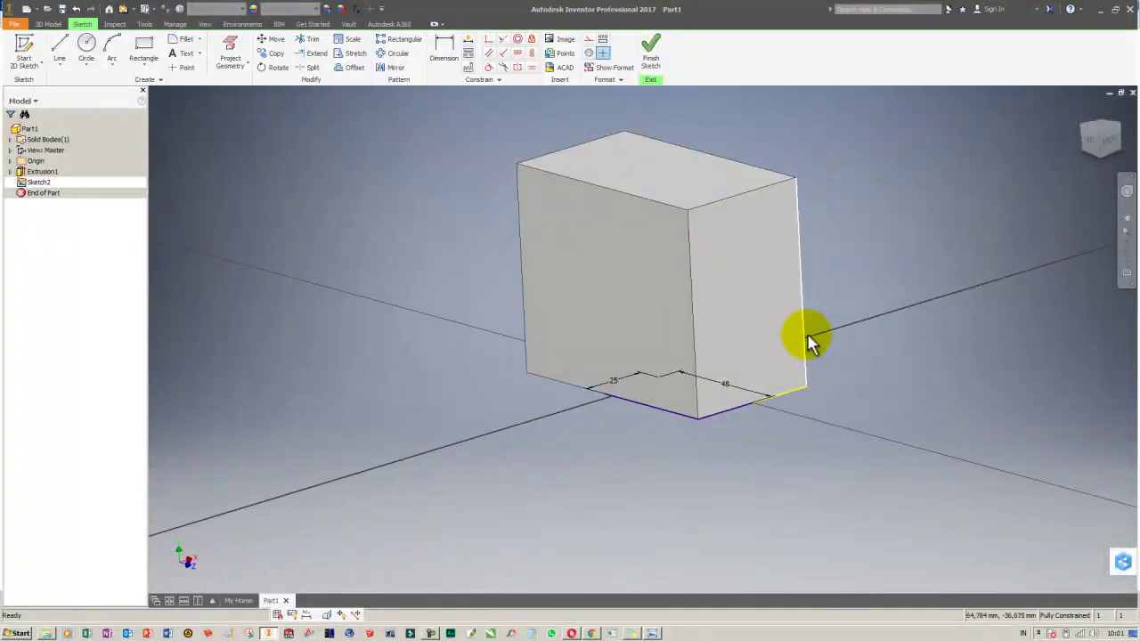
key(alt+Tab)
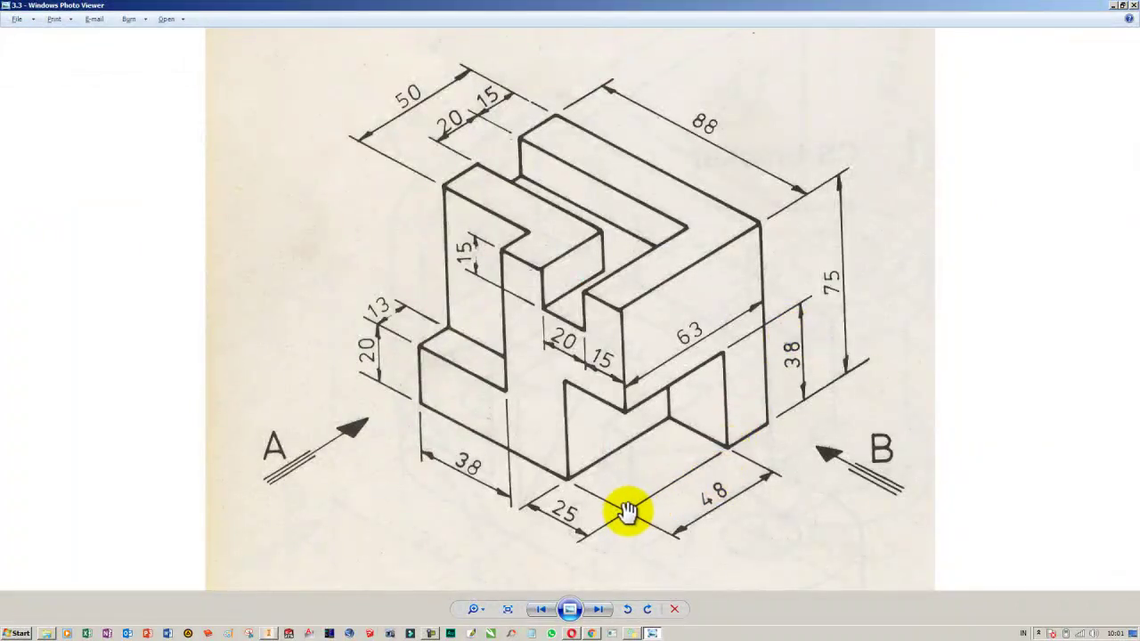
key(alt+Tab)
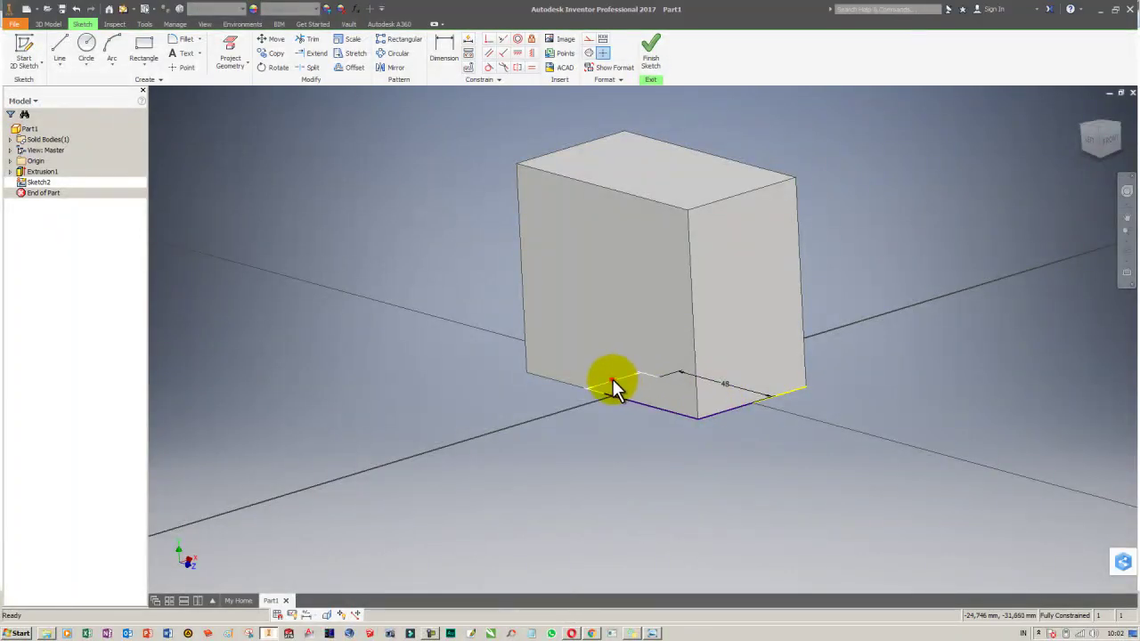
click(613, 379)
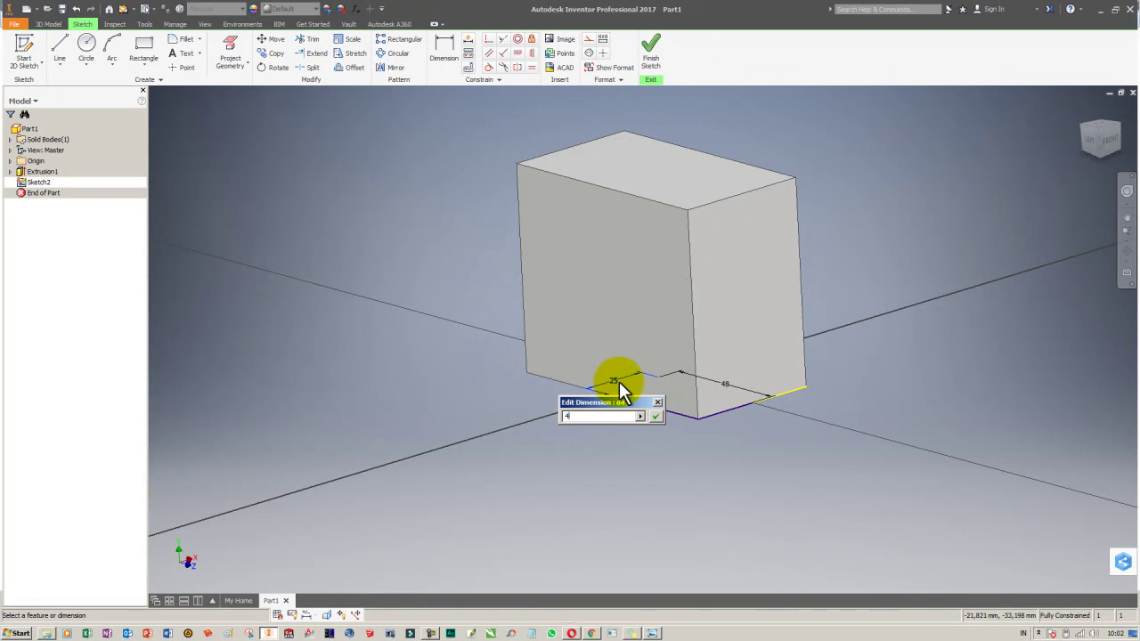
text(8)
key(Return)
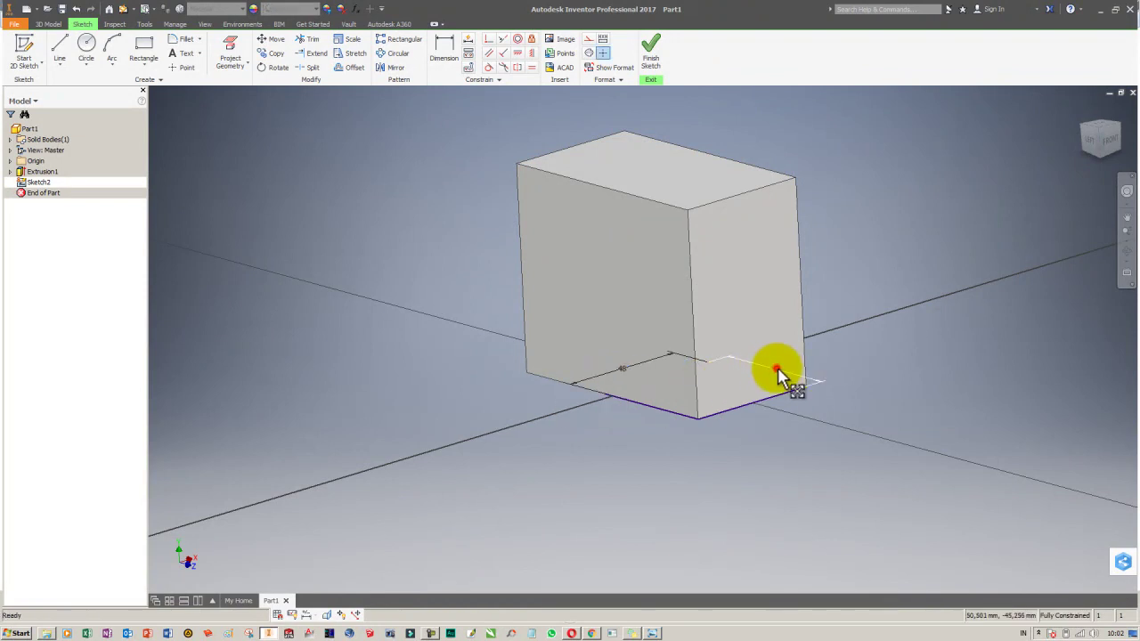
click(778, 373)
text(25)
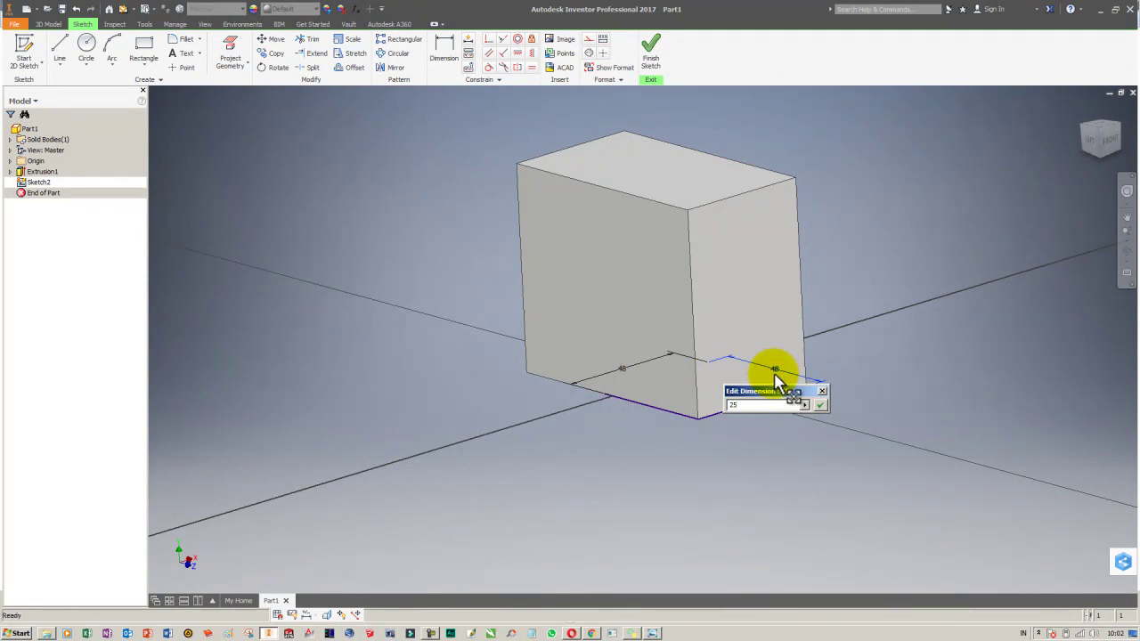
key(Return)
Check the corner rectangle against the reference drawing, then begin extruding it.
mouse_move(777, 427)
shift+middle_down()
mouse_move(776, 338)
mouse_move(769, 410)
shift+middle_up()
key(alt+Tab)
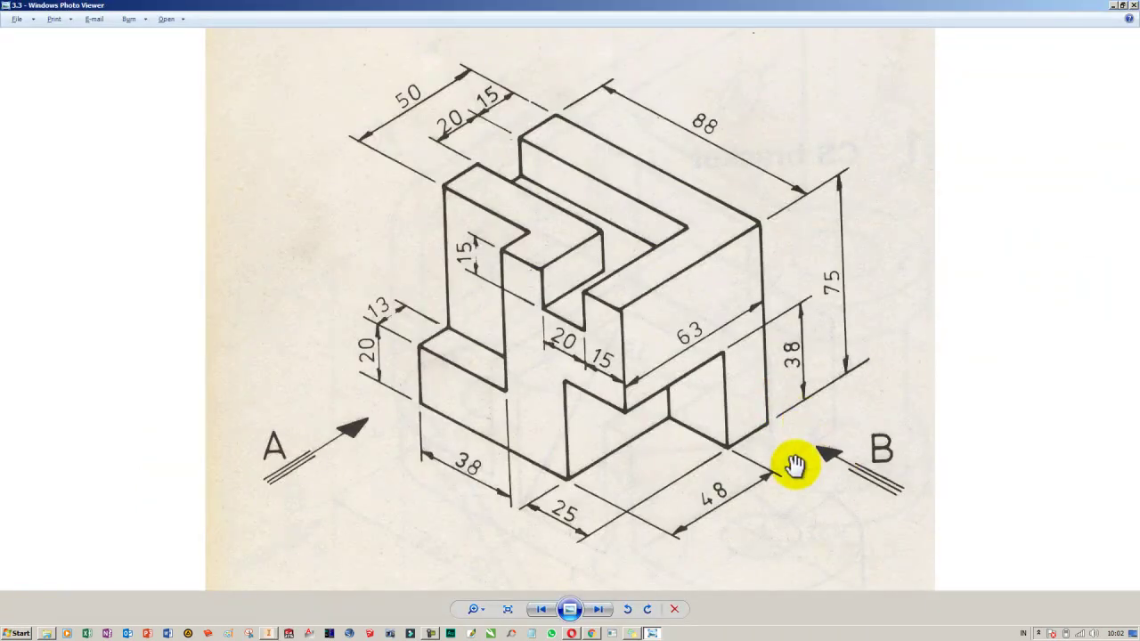
key(alt+Tab)
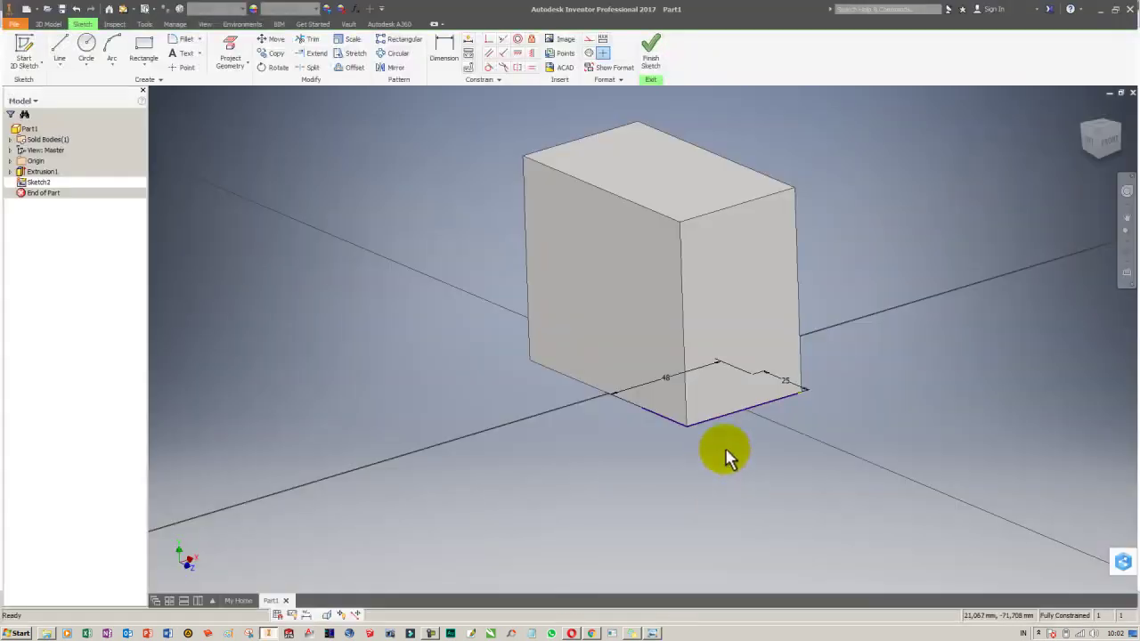
key(alt+Tab)
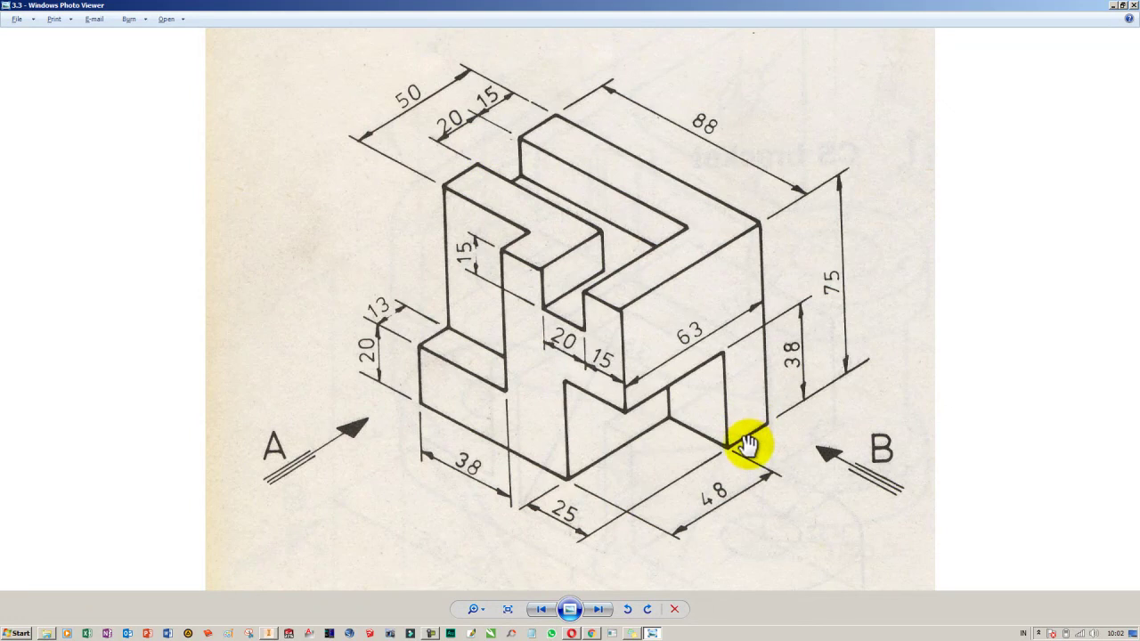
key(alt+Tab)
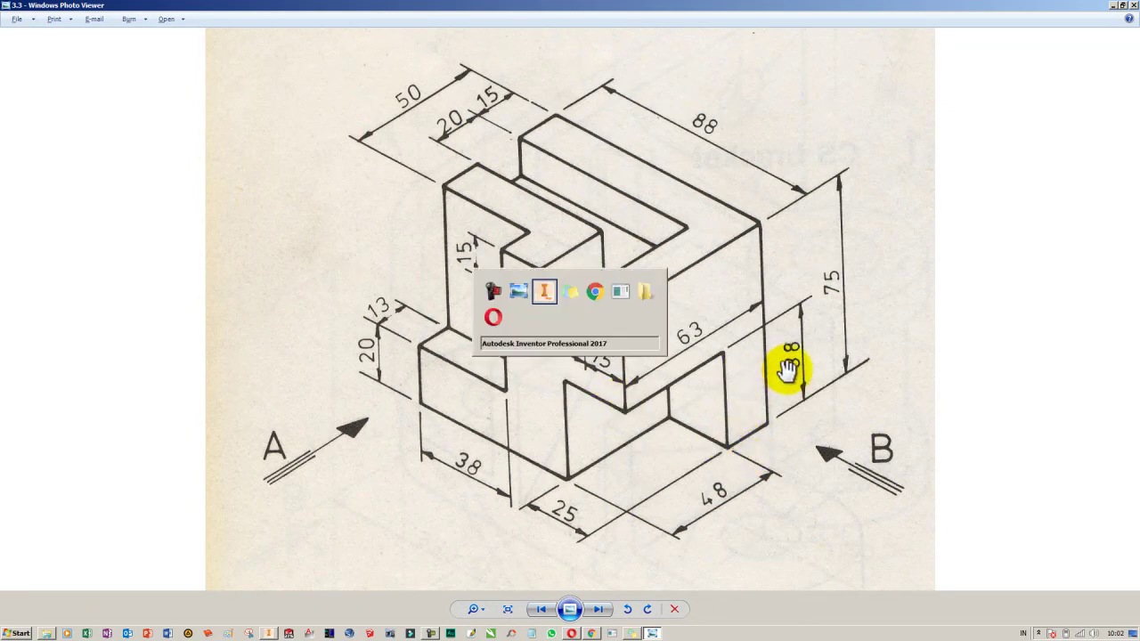
key(e)
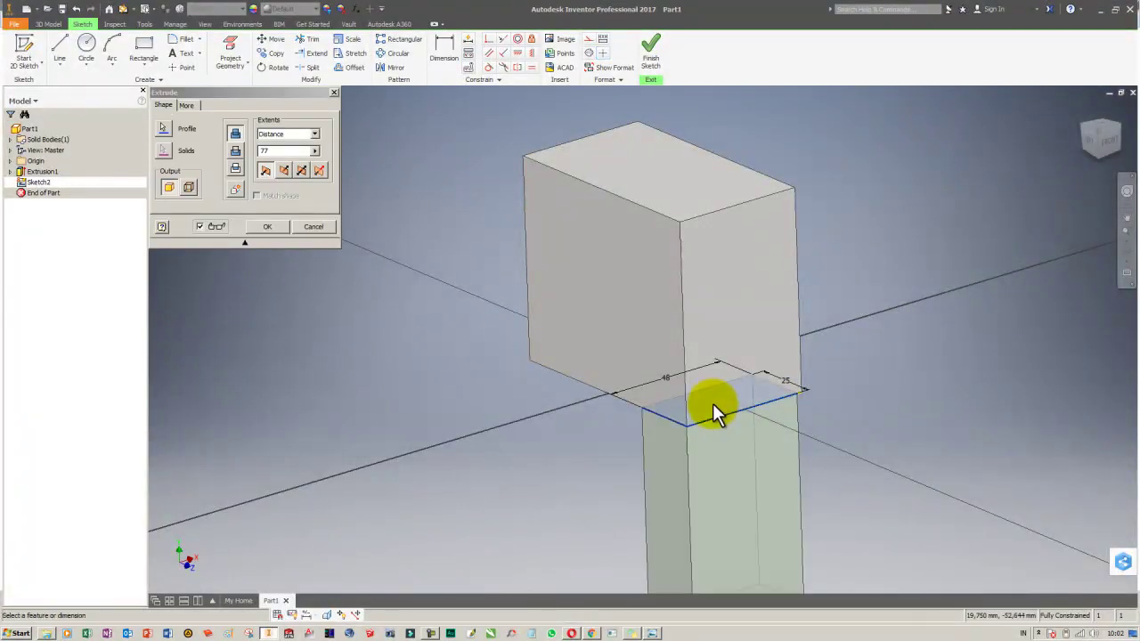
Set the extrusion to Cut and apply the 38 mm deep corner notch, then recheck the drawing.
click(235, 150)
text(38)
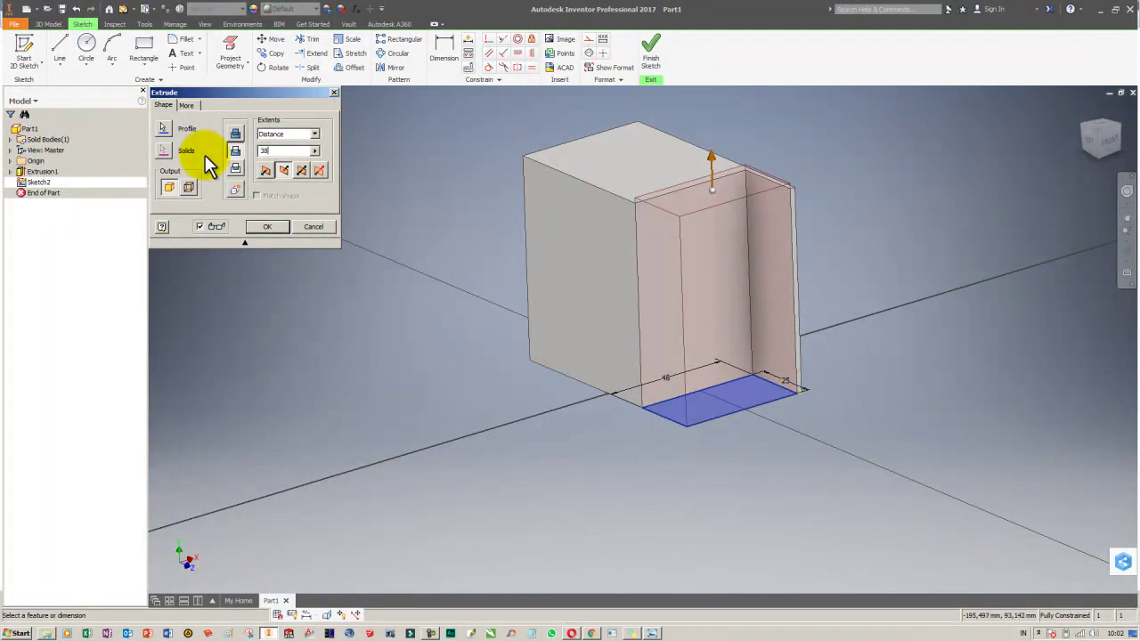
key(Return)
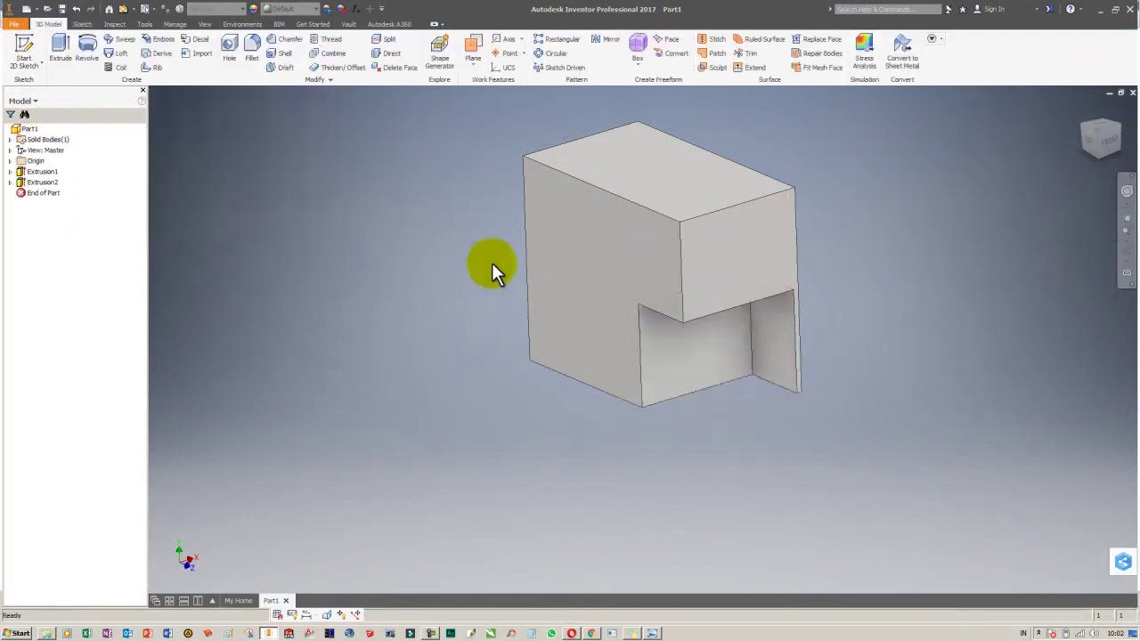
key(alt+Tab)
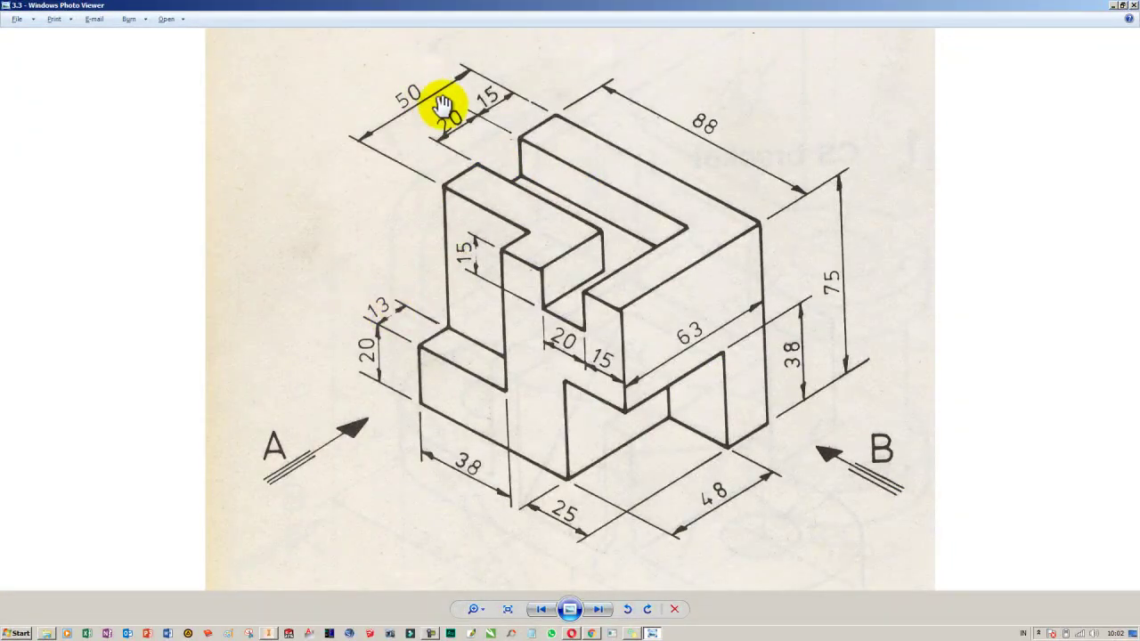
key(alt+Tab)
Change the base sketch's 50 mm width dimension to 50 mm+13 and finish the sketch.
click(657, 168)
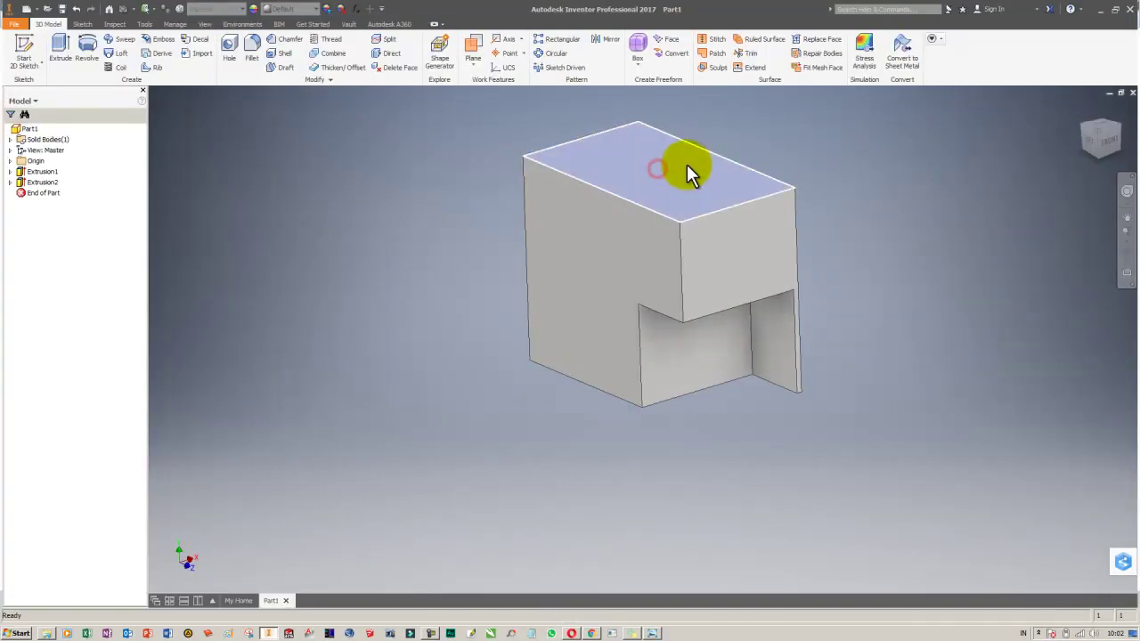
click(687, 166)
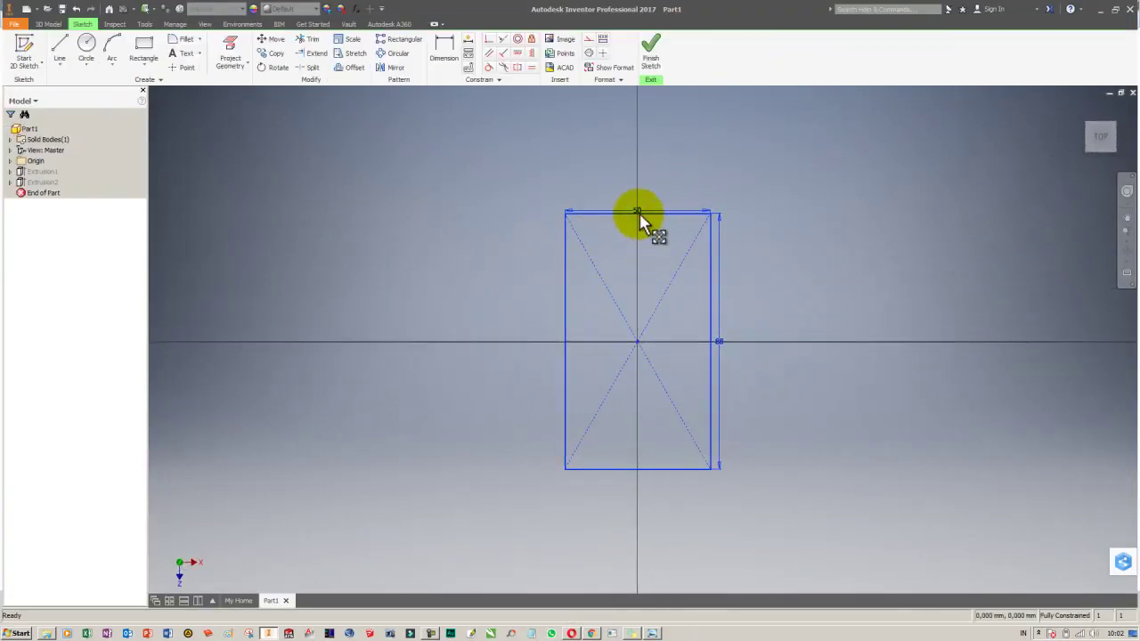
double_click(637, 212)
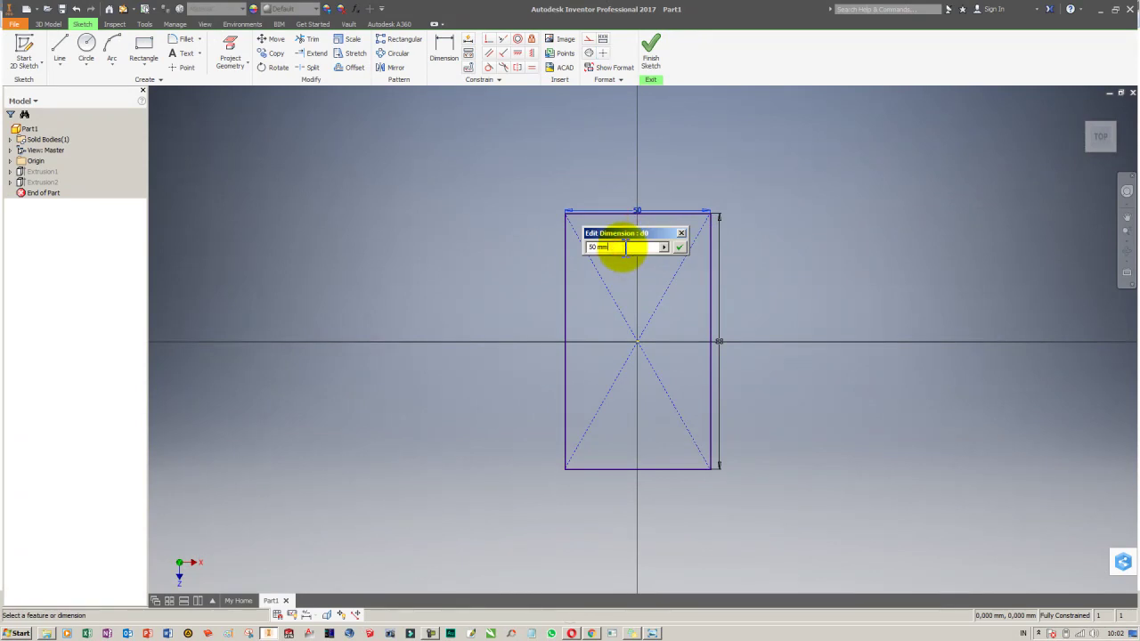
key(Return)
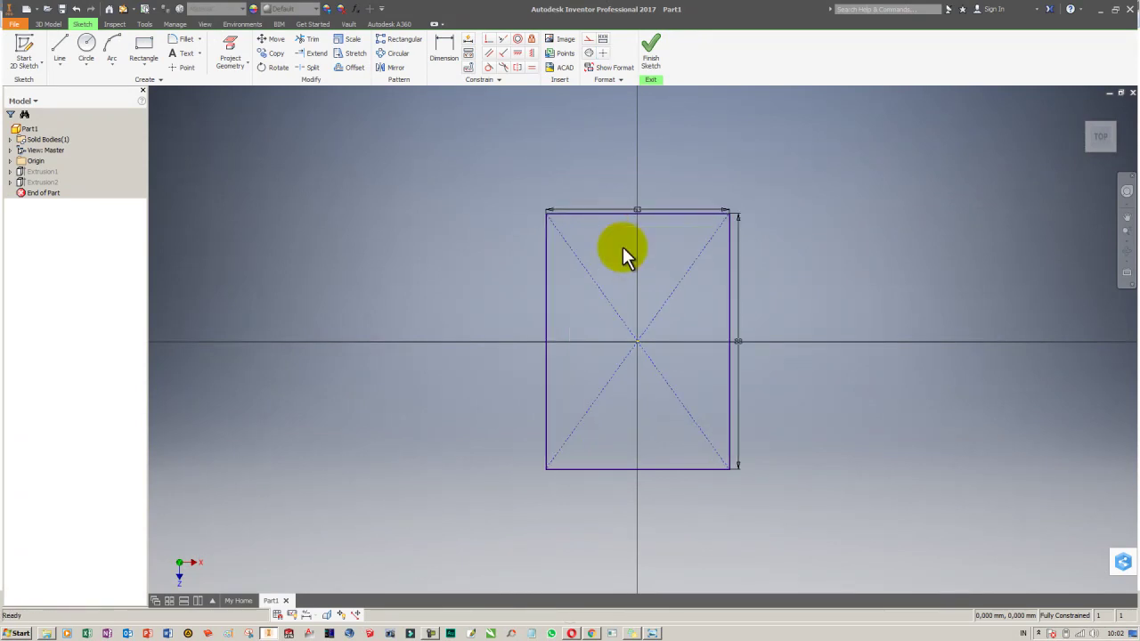
click(663, 77)
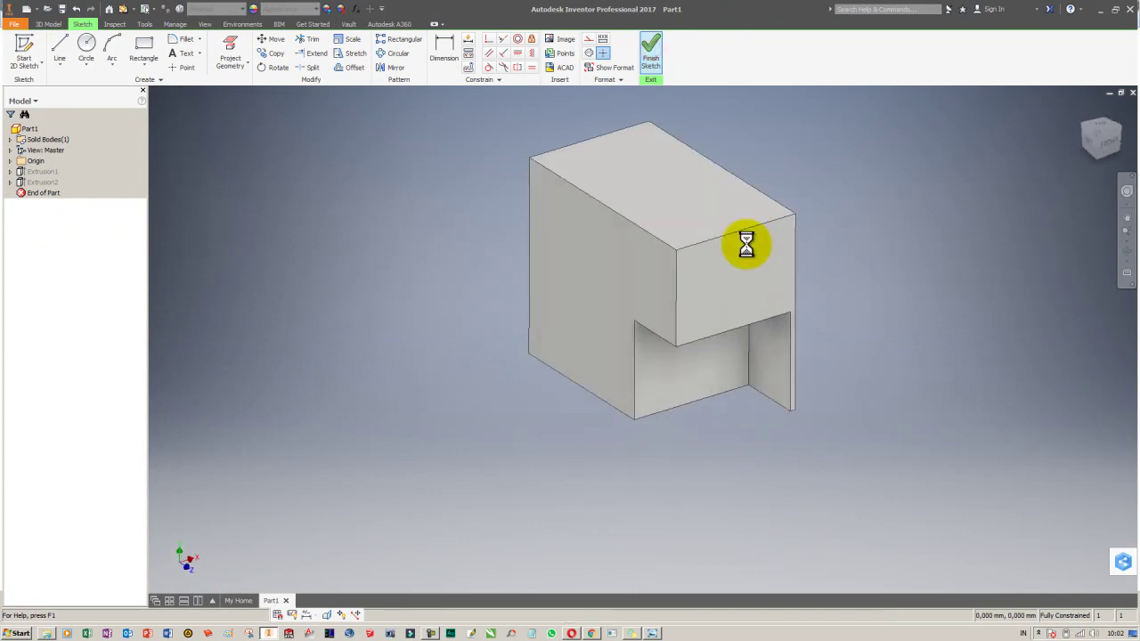
key(alt+Tab)
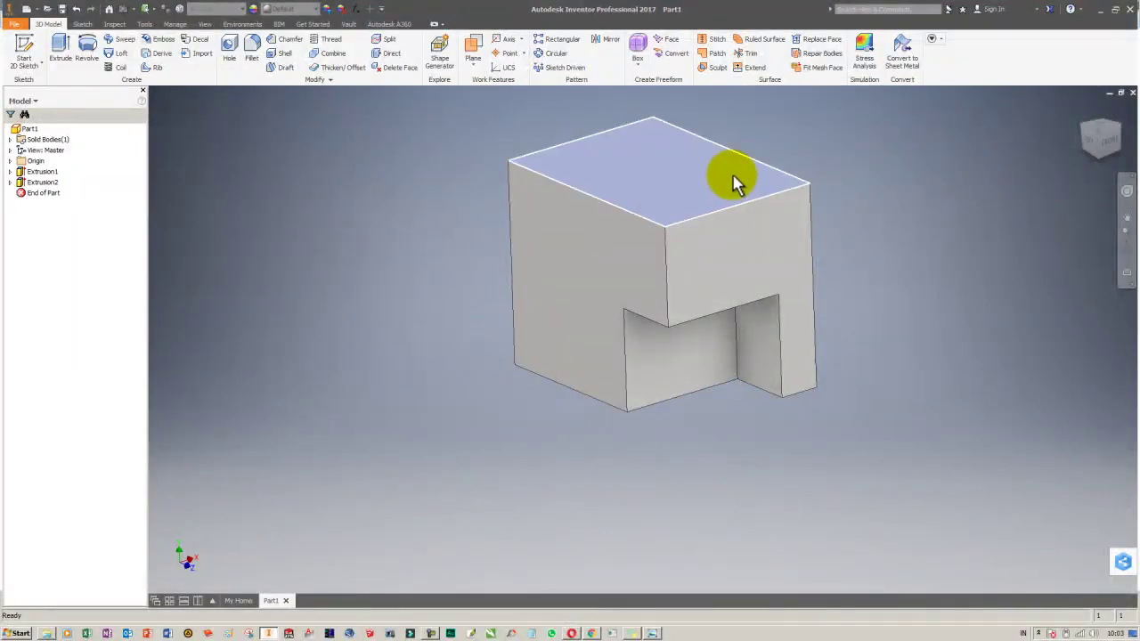
Start a sketch on the top face and draw the L-shaped slot outline with lines.
click(692, 162)
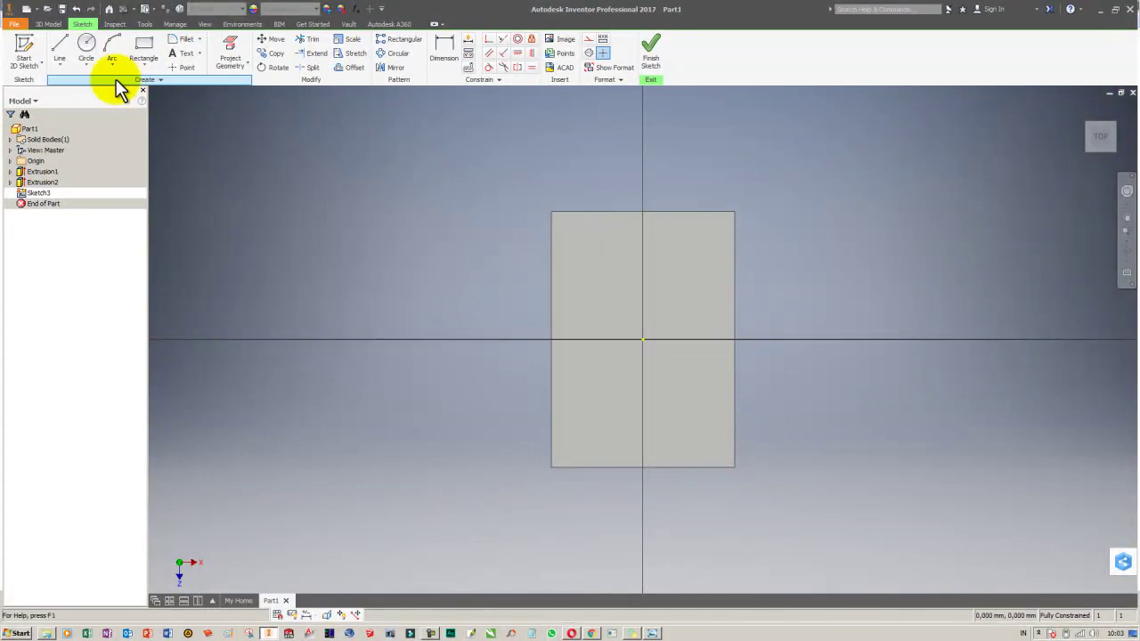
click(60, 49)
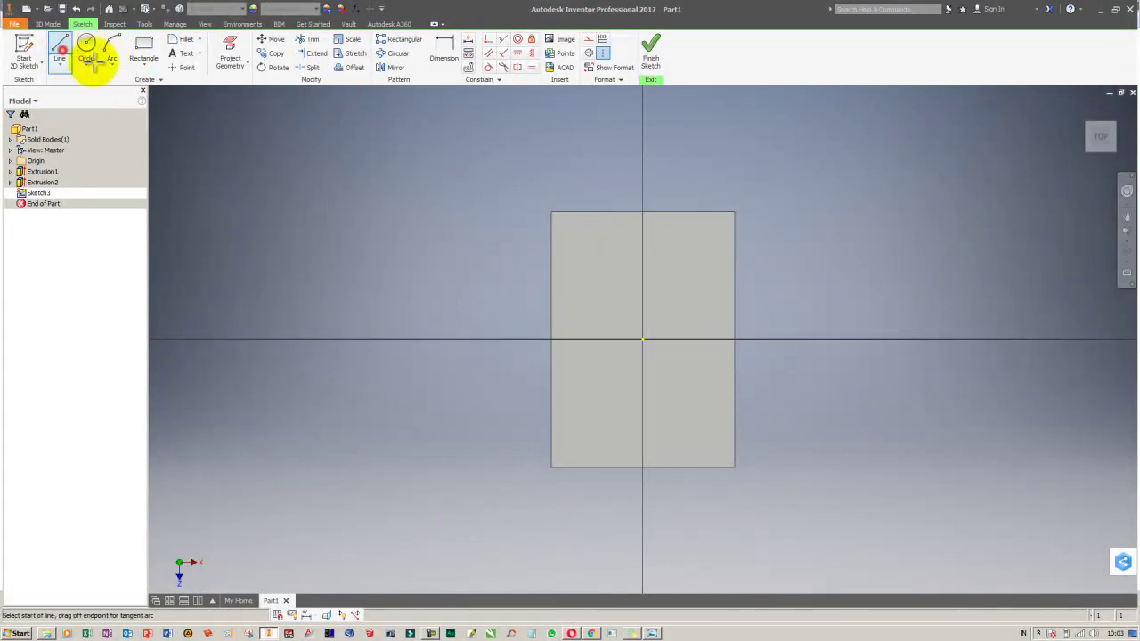
click(609, 212)
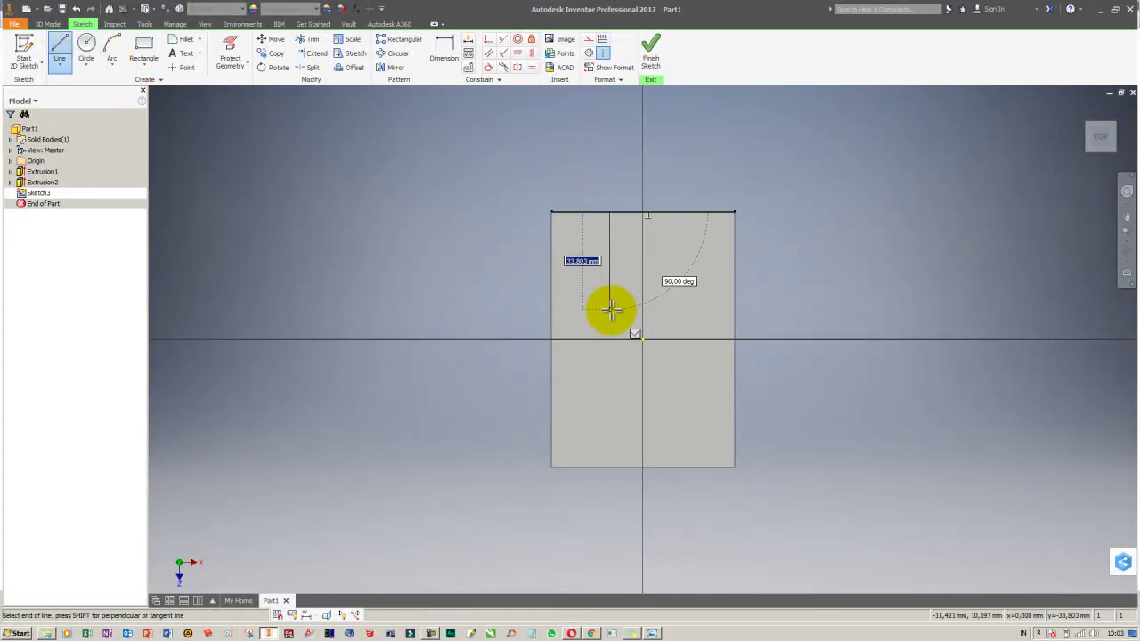
click(610, 309)
click(551, 309)
double_click(552, 357)
click(552, 357)
click(638, 357)
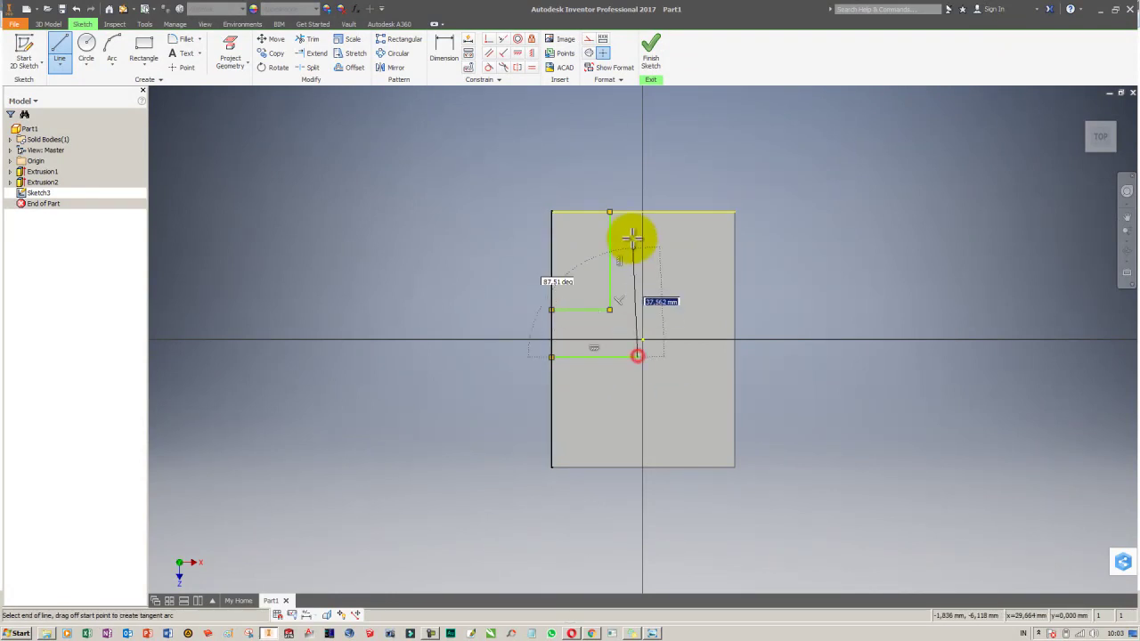
click(638, 212)
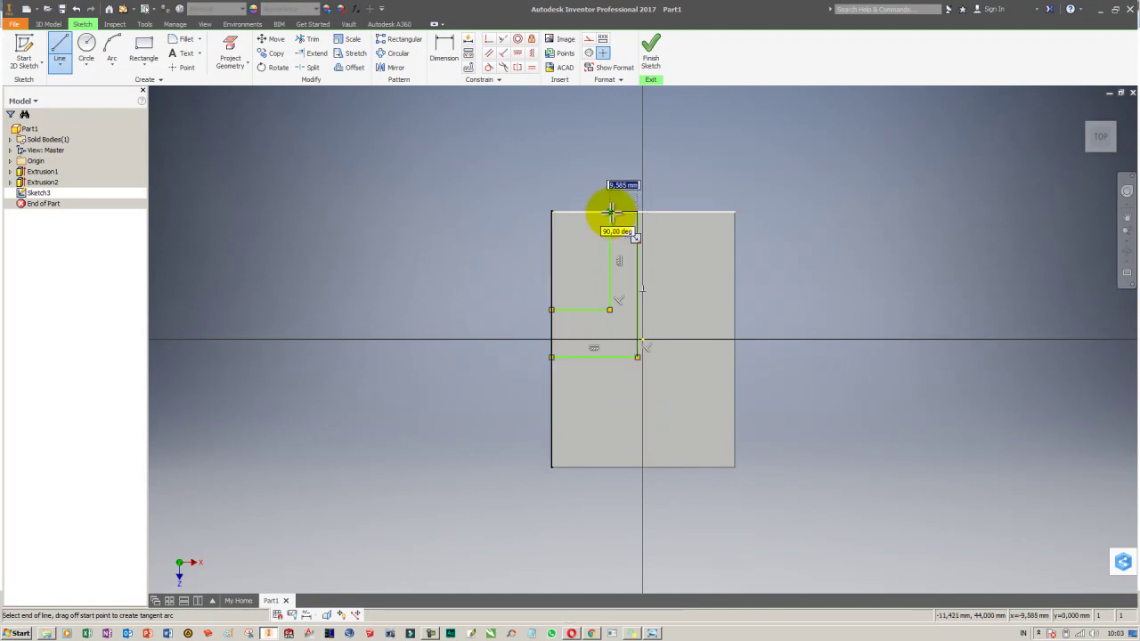
Dimension the slot width at 20 mm and its gap to the right edge at 15 mm.
key(alt+Tab)
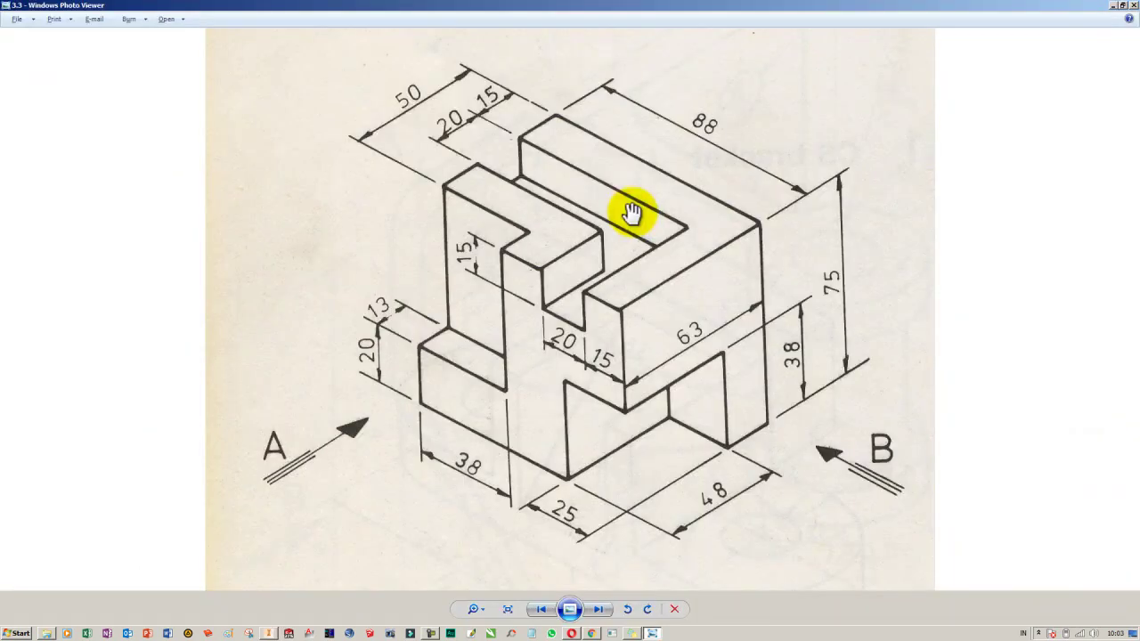
key(alt+Tab)
key(d)
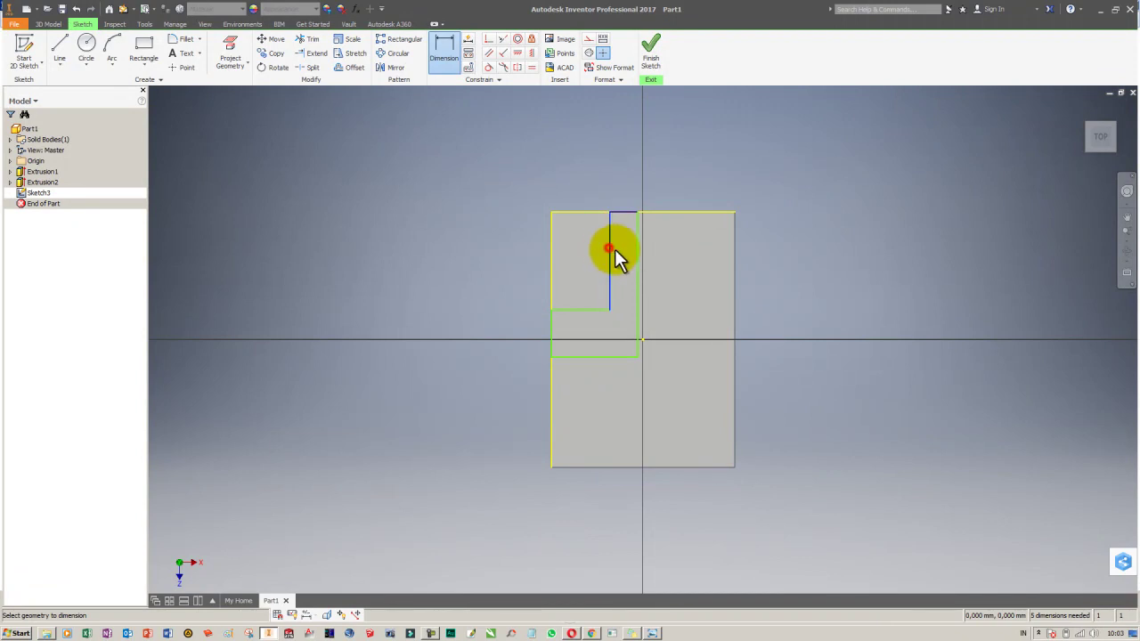
click(609, 251)
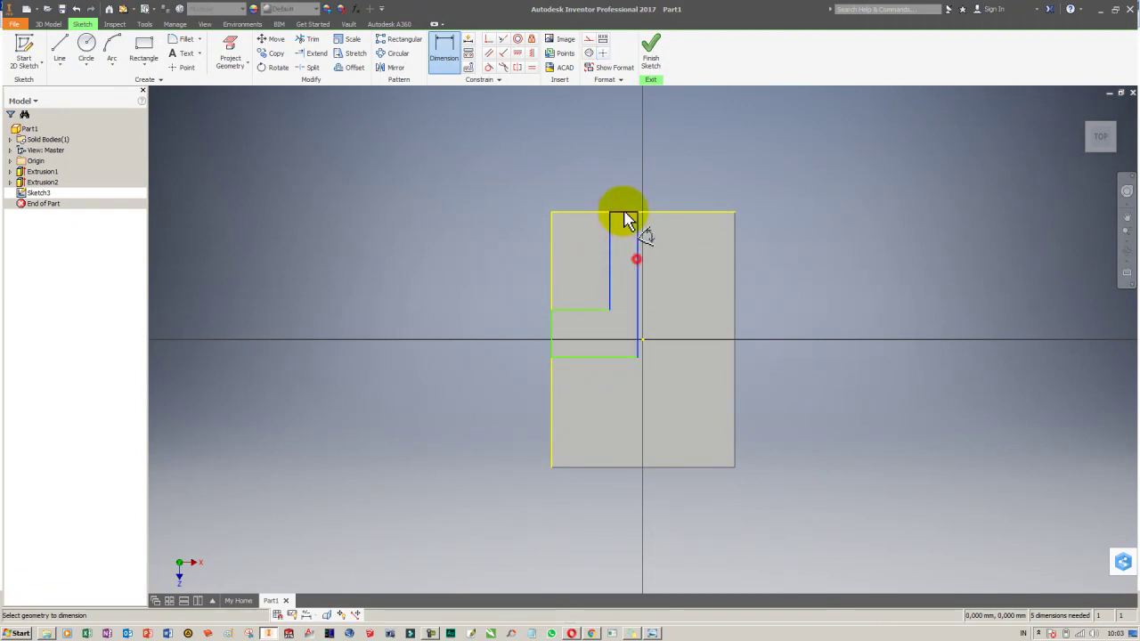
click(637, 250)
click(615, 173)
text(20)
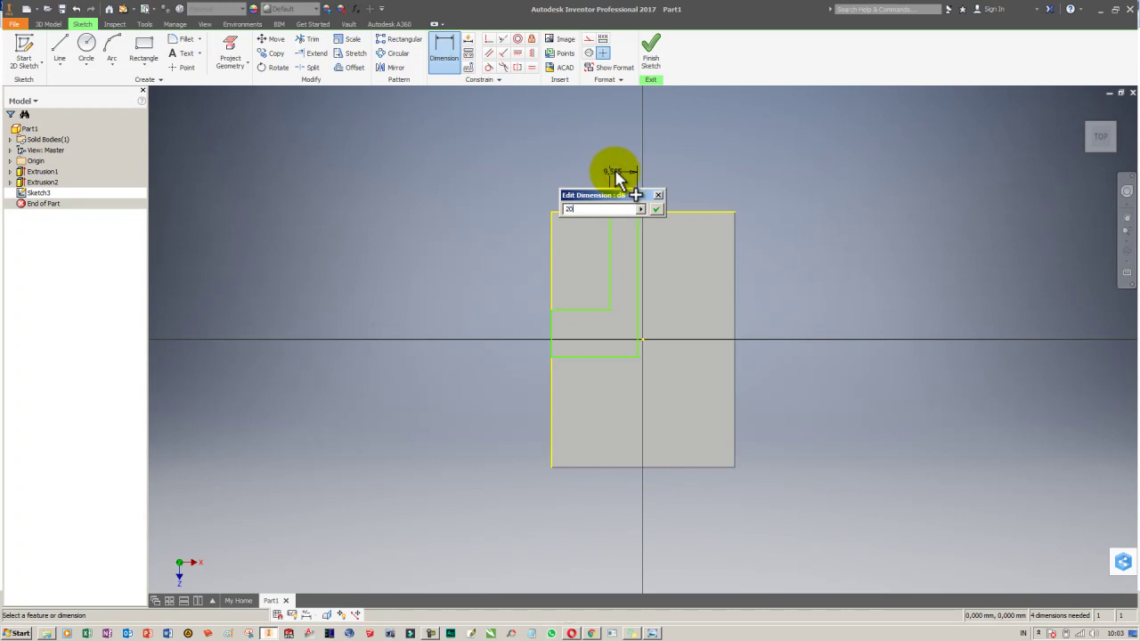
click(656, 208)
key(alt+Tab)
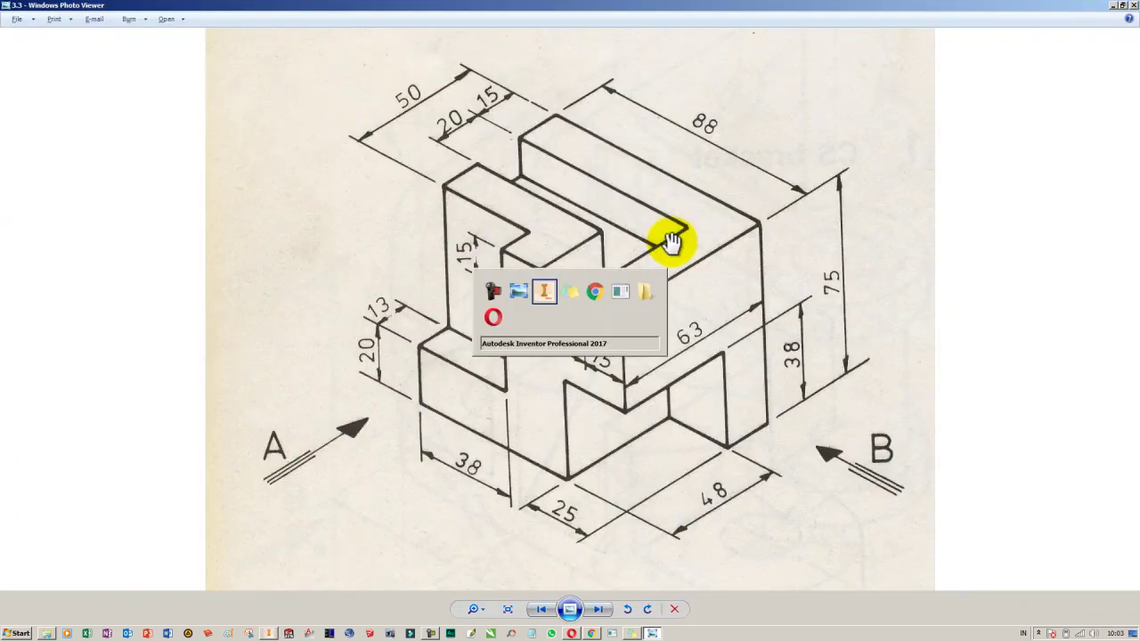
key(alt+Tab)
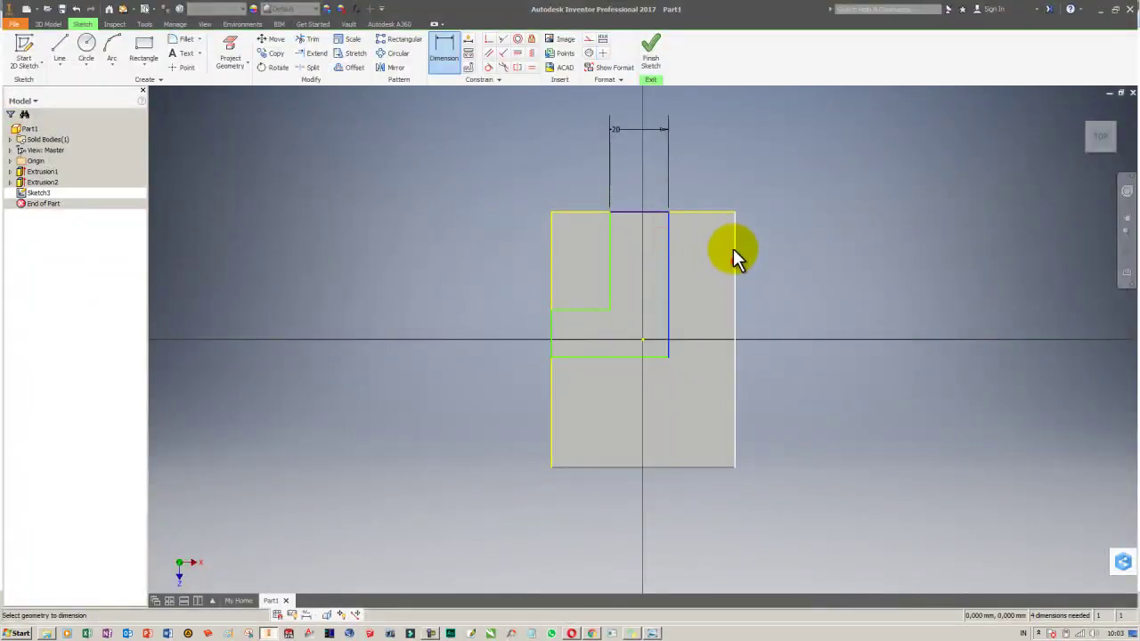
click(735, 261)
click(709, 184)
key(Return)
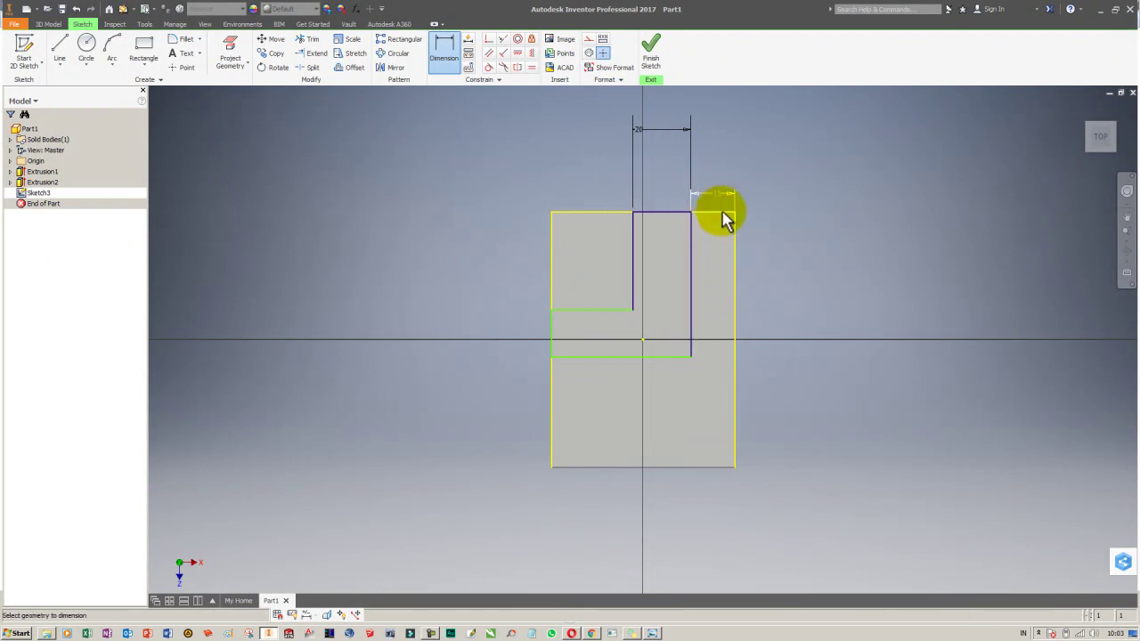
Add the 15 mm bottom offset and 20 mm vertical dimension, then finish the slot sketch.
key(alt+Tab)
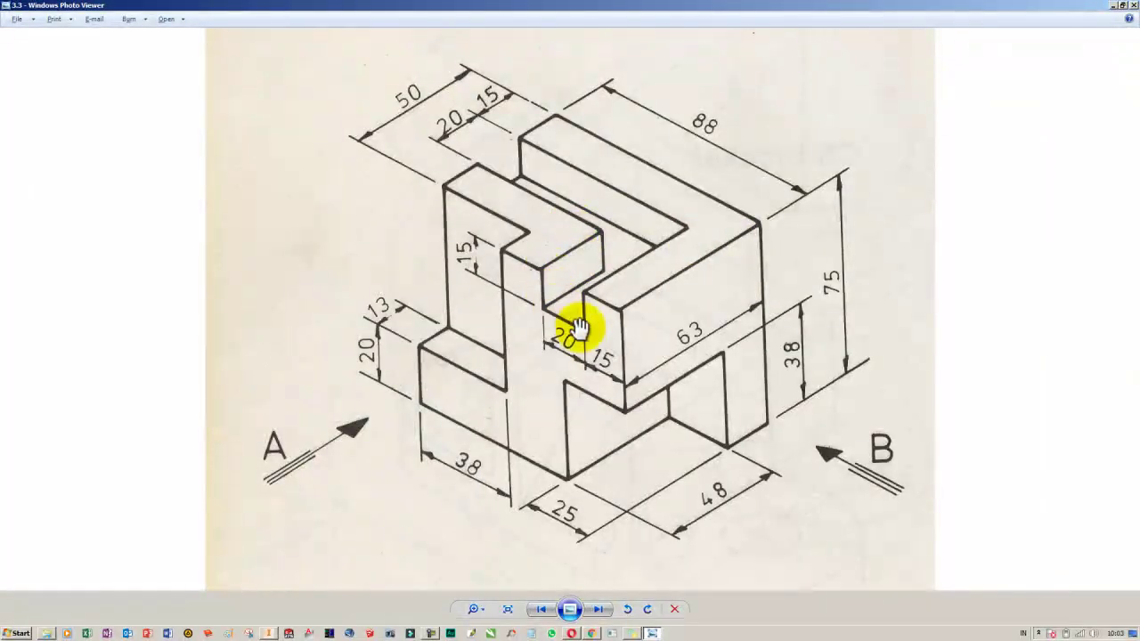
key(alt+Tab)
click(611, 358)
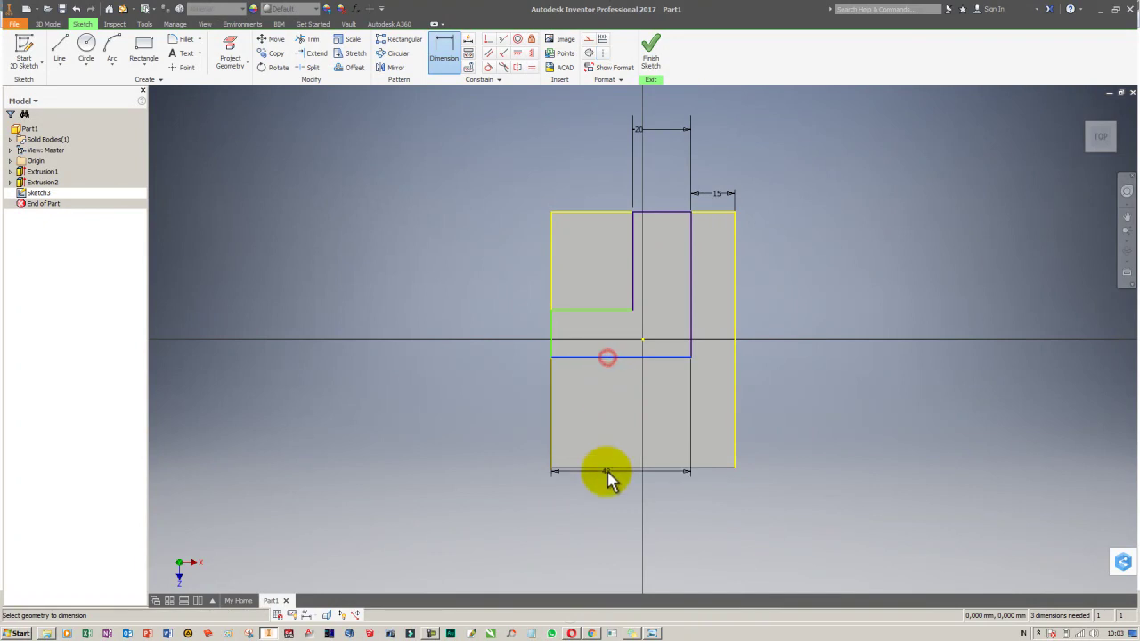
click(609, 472)
key(Escape)
key(d)
click(608, 467)
click(621, 358)
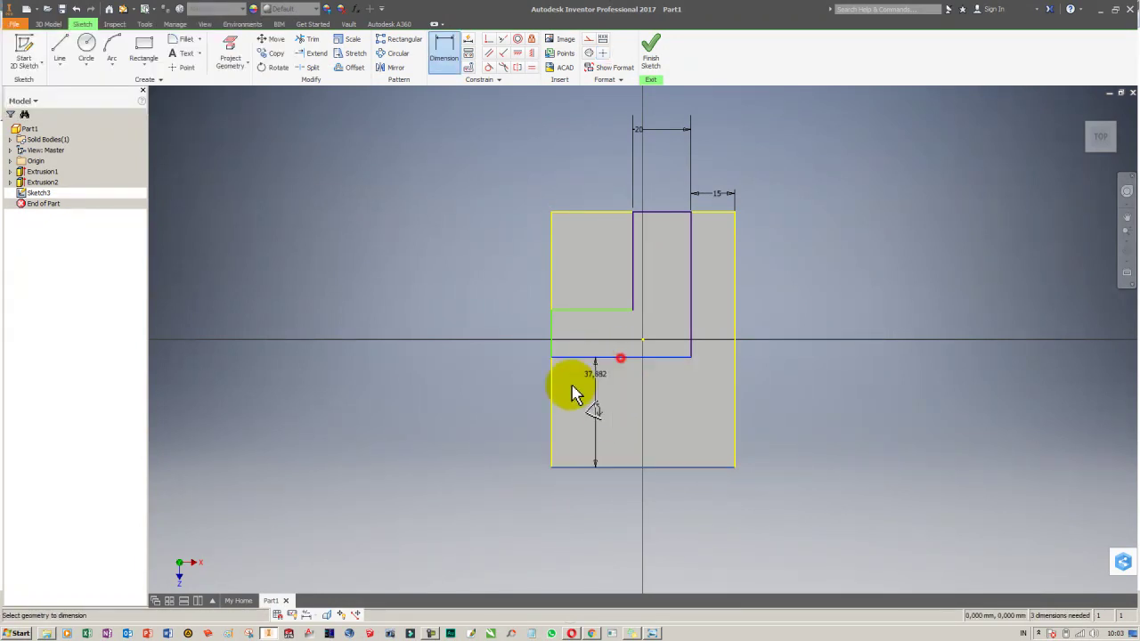
click(491, 407)
key(Return)
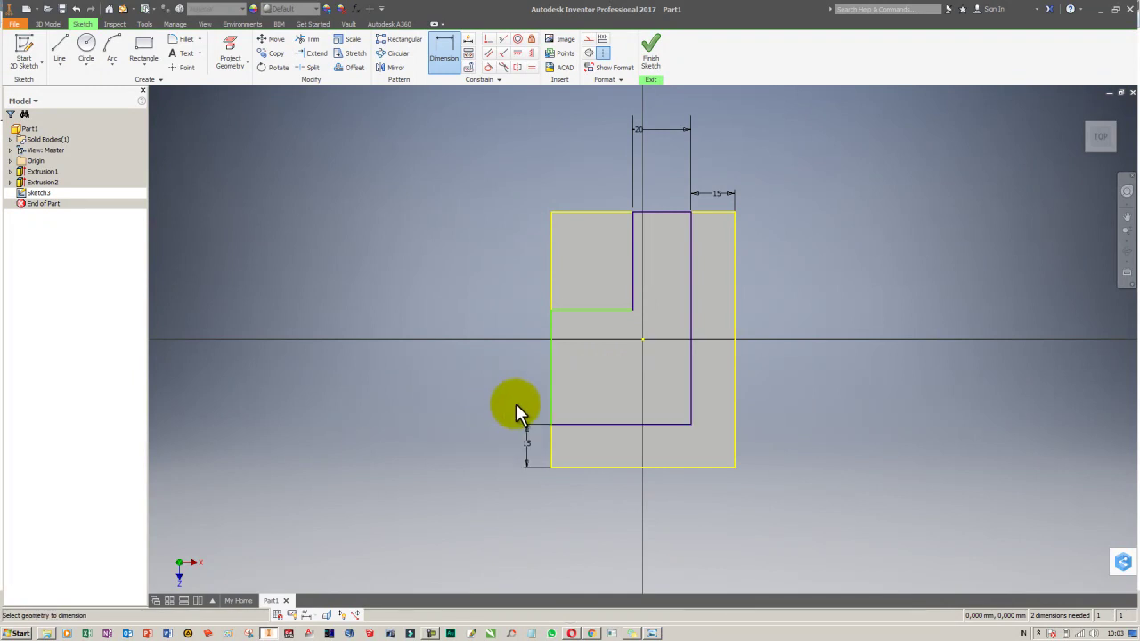
key(alt+Tab)
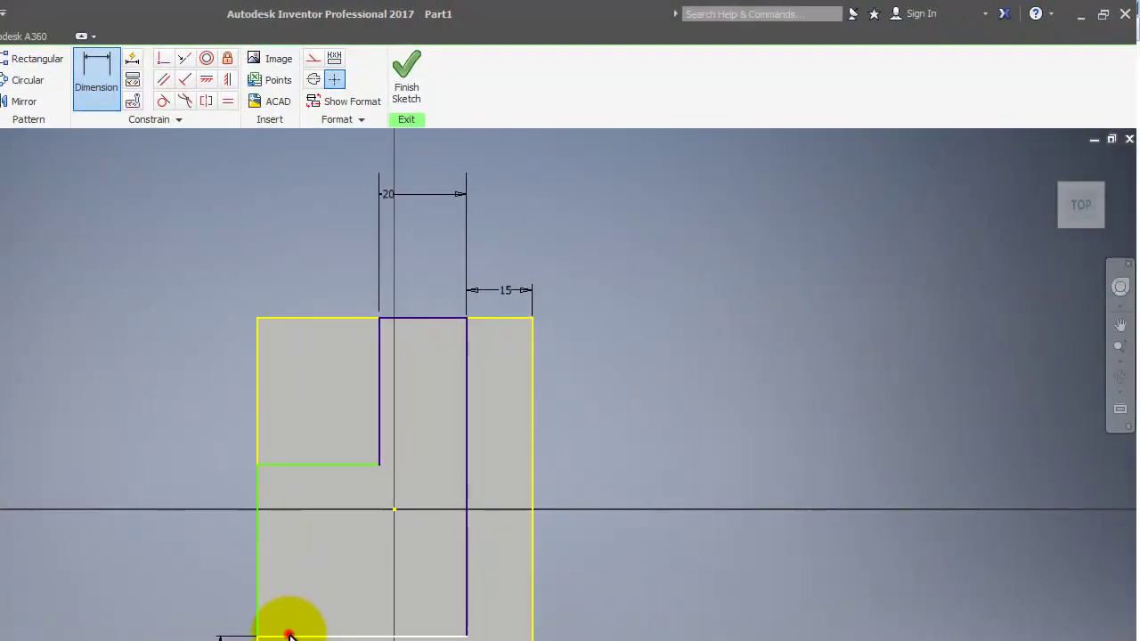
click(290, 635)
click(304, 471)
click(200, 571)
text(20)
key(Return)
key(alt+Tab)
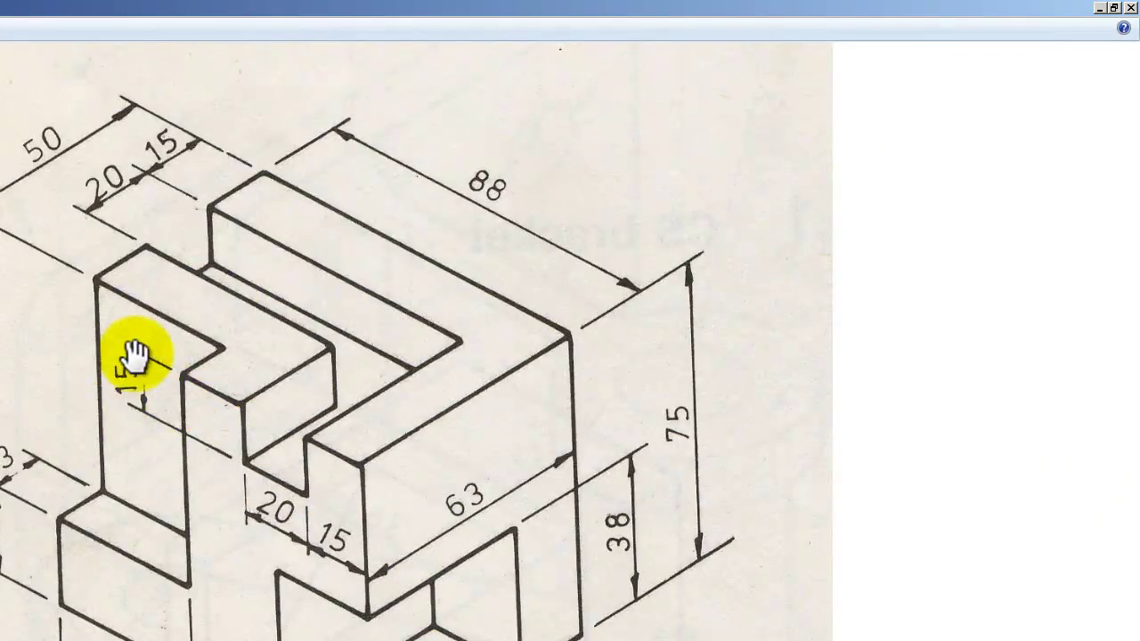
key(alt+Tab)
click(407, 71)
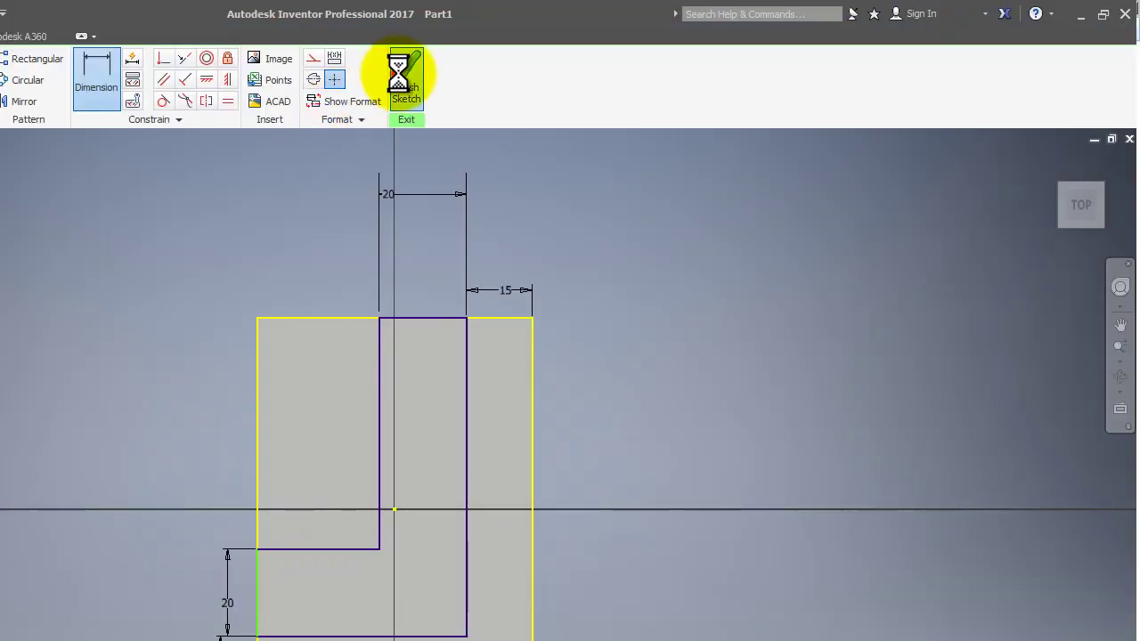
Close the L-shaped profile in Sketch3 with a line at the slot corner.
click(513, 294)
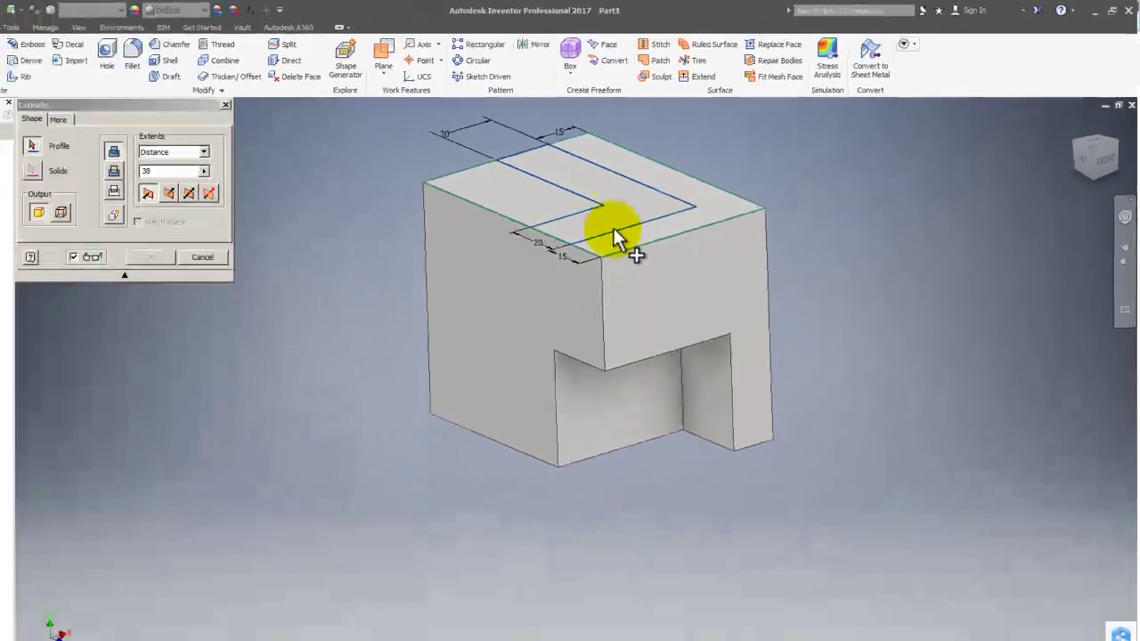
click(702, 207)
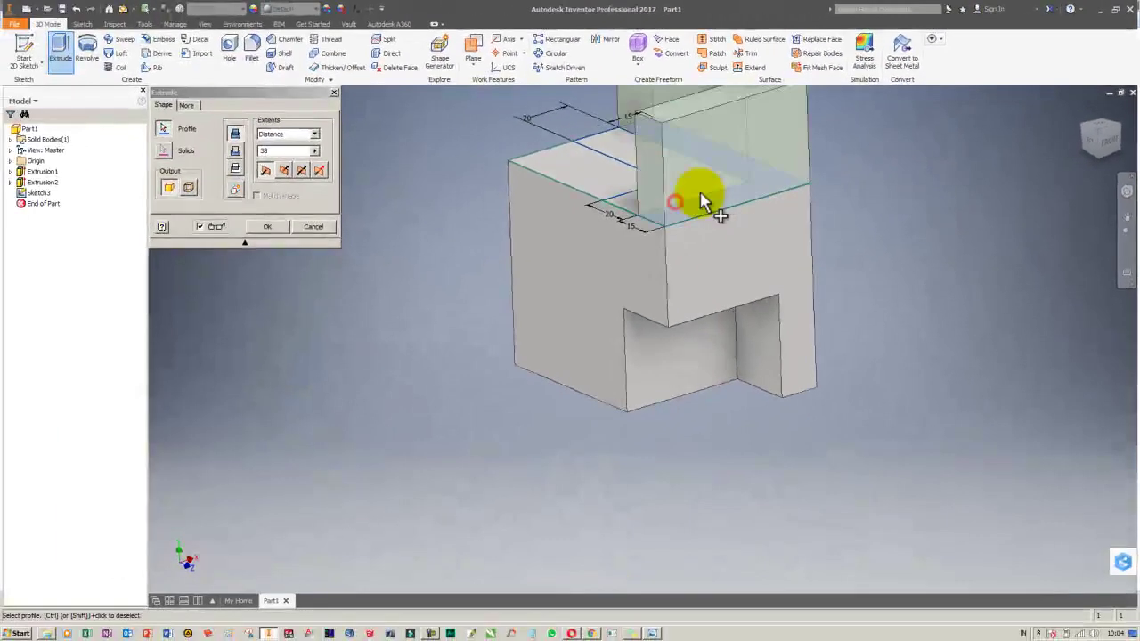
key(Escape)
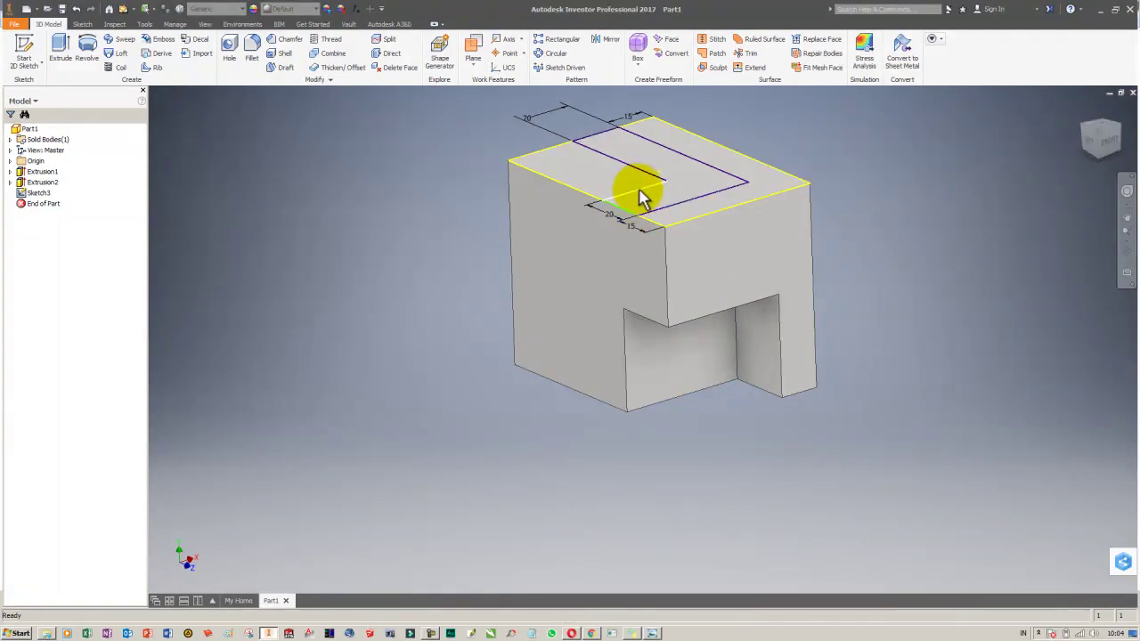
double_click(704, 187)
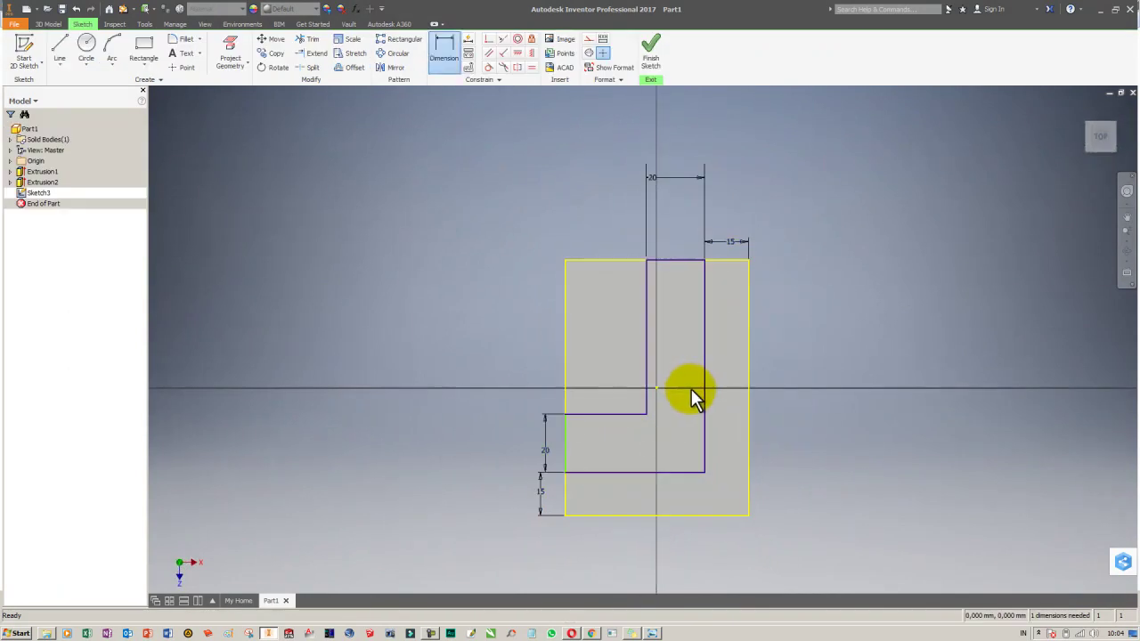
key(l)
click(565, 414)
click(567, 473)
key(Escape)
key(F6)
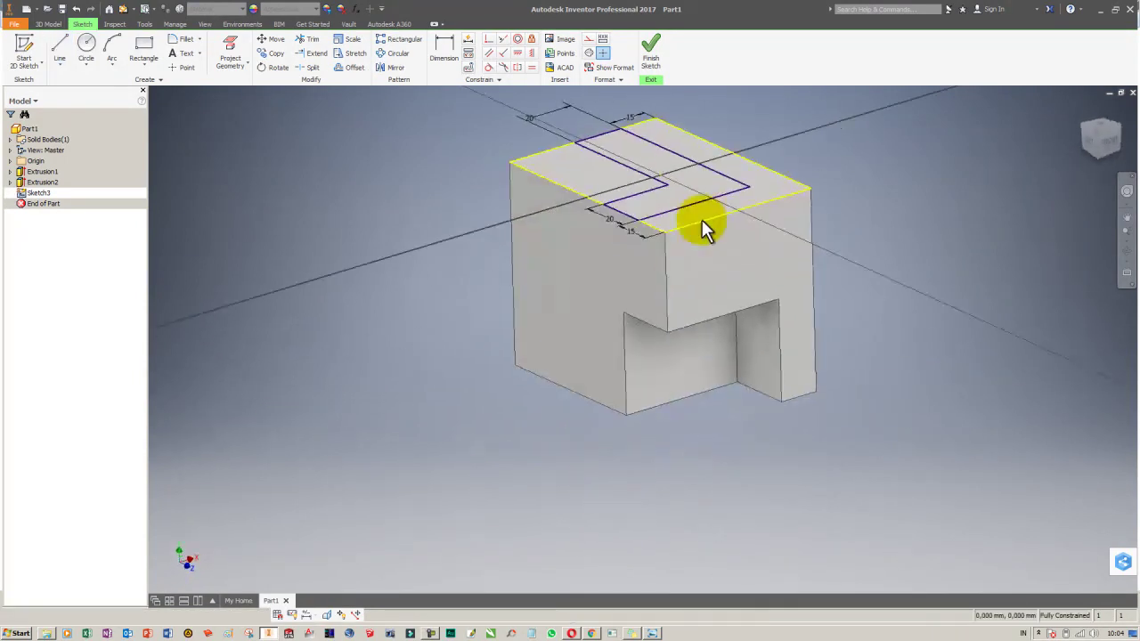
Extrude the L-shaped profile as a cut down into the block and set its depth.
key(e)
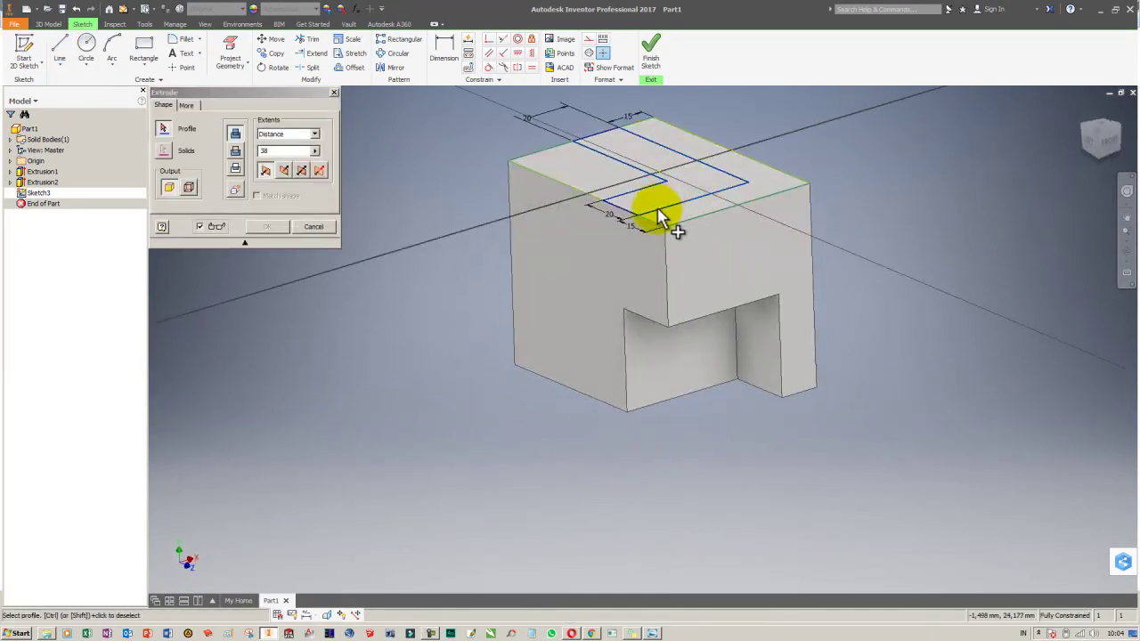
click(657, 211)
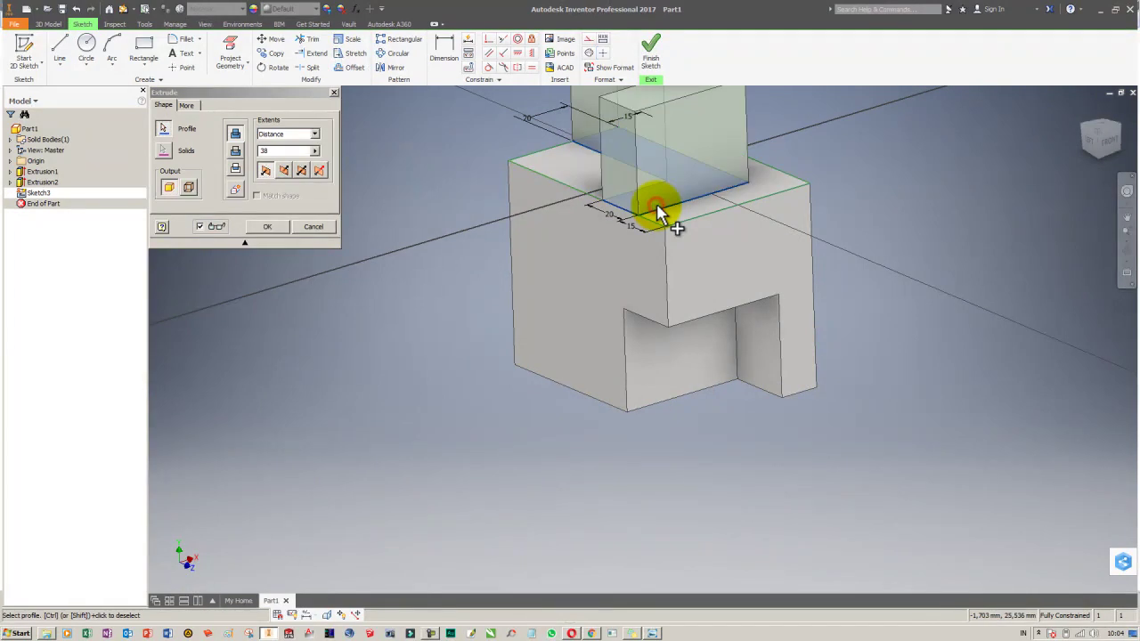
click(235, 152)
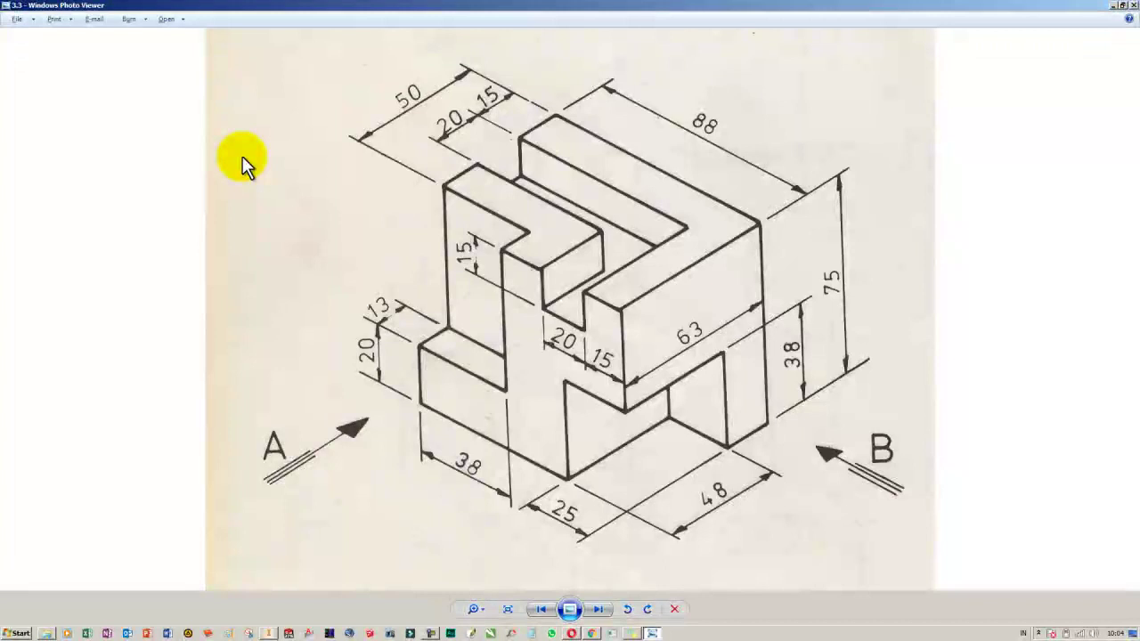
click(285, 153)
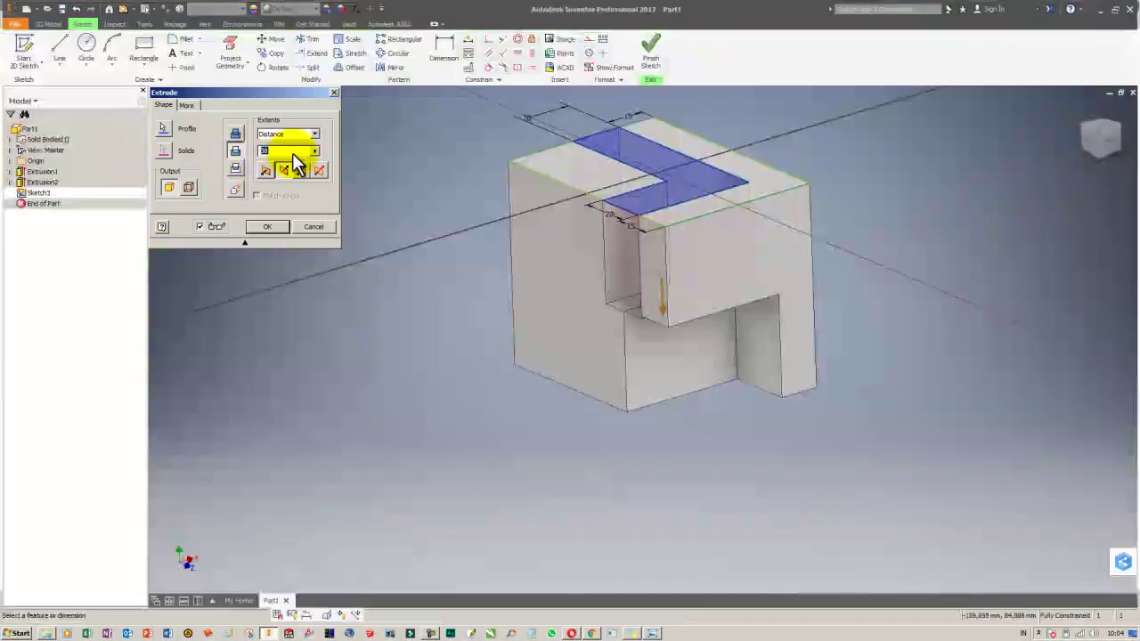
Confirm the L-shaped slot cut and check the reference drawing.
key(Return)
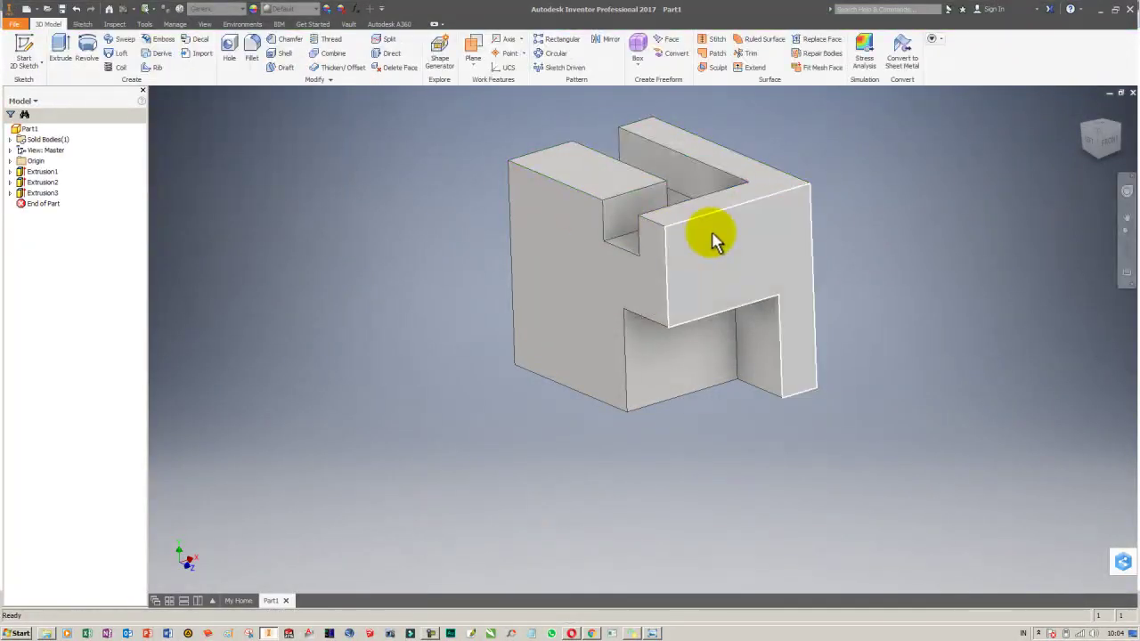
key(alt+Tab)
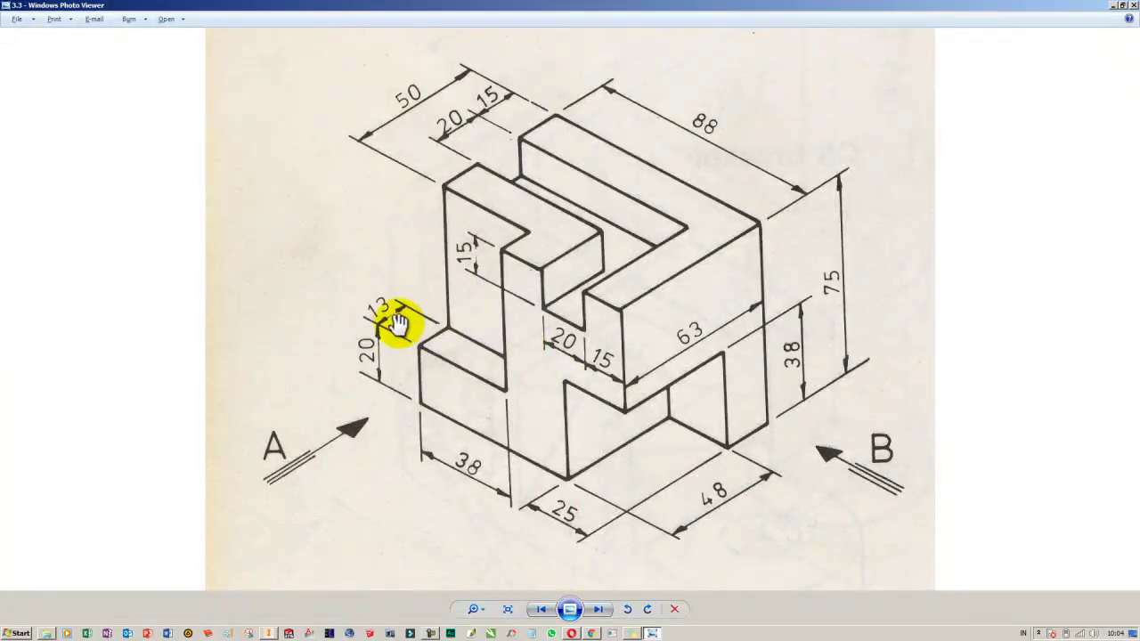
key(alt+Tab)
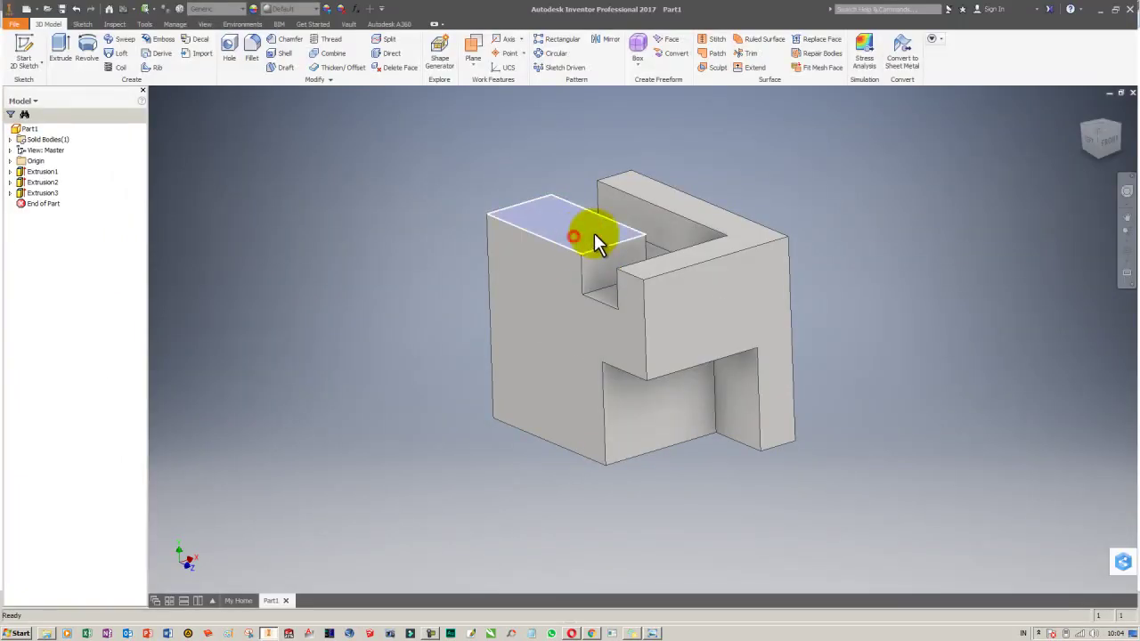
Sketch a 13 by 38 rectangle at the top face's outer corner.
click(623, 229)
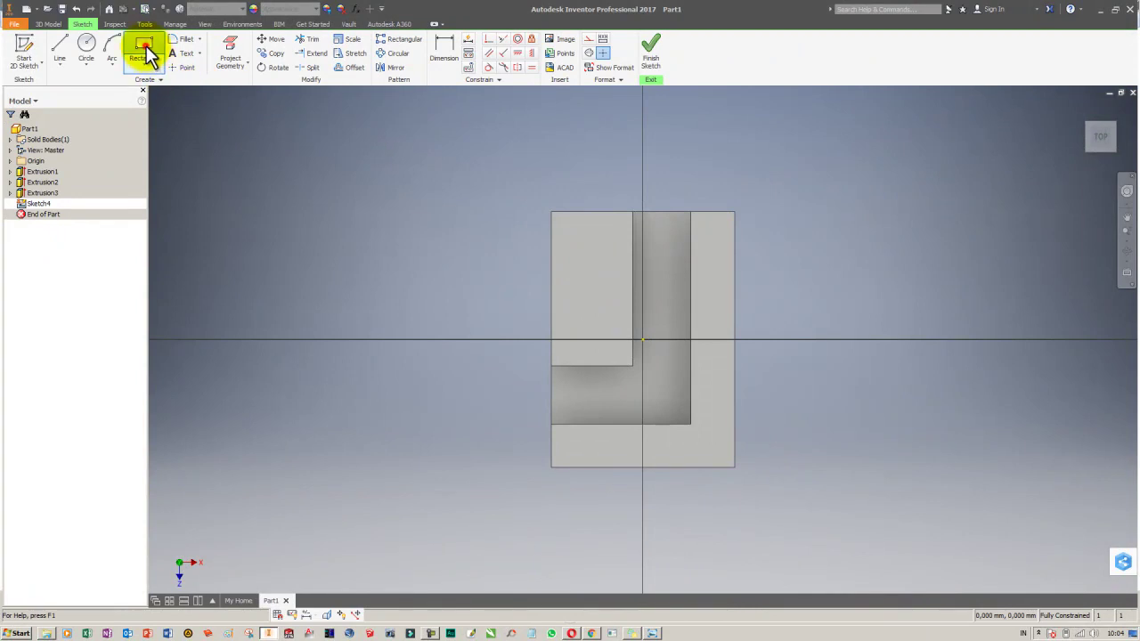
click(144, 49)
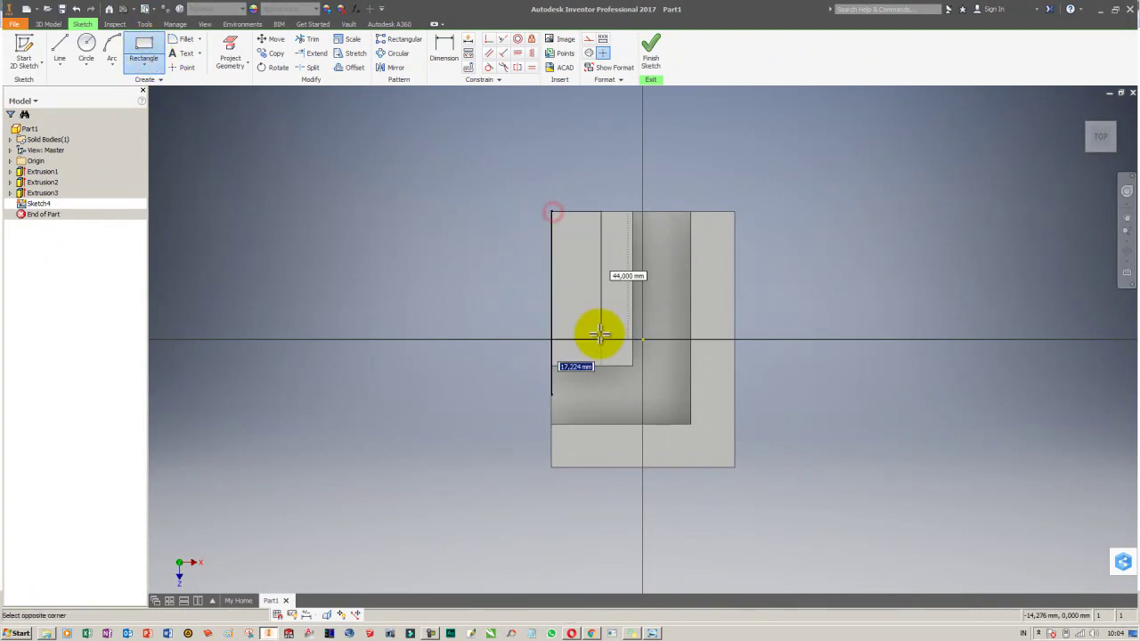
text(13)
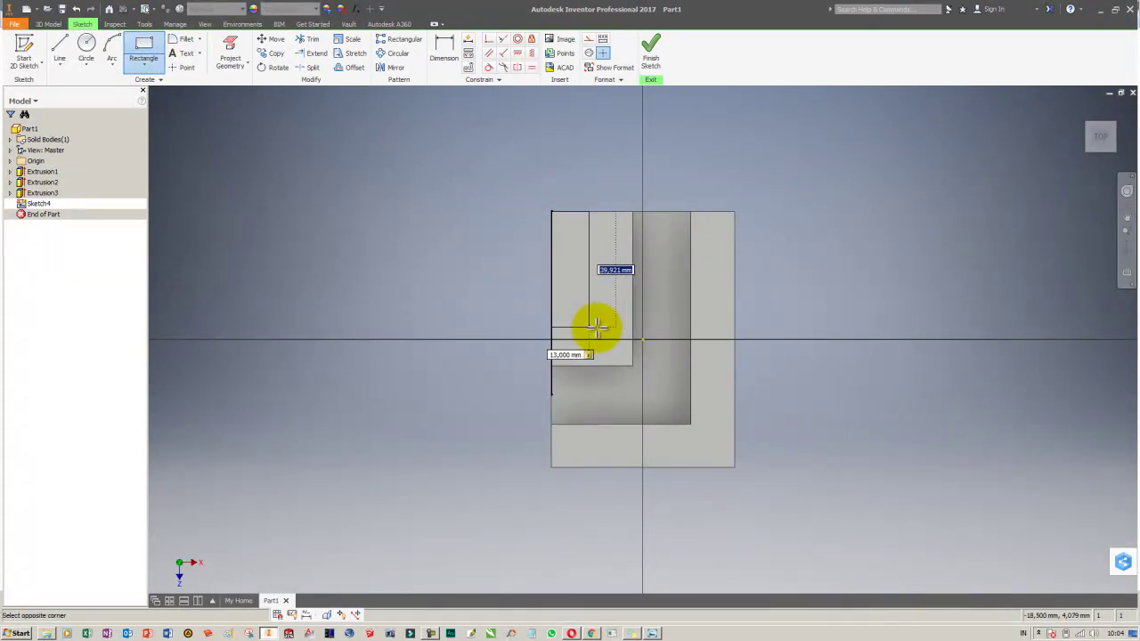
key(Return)
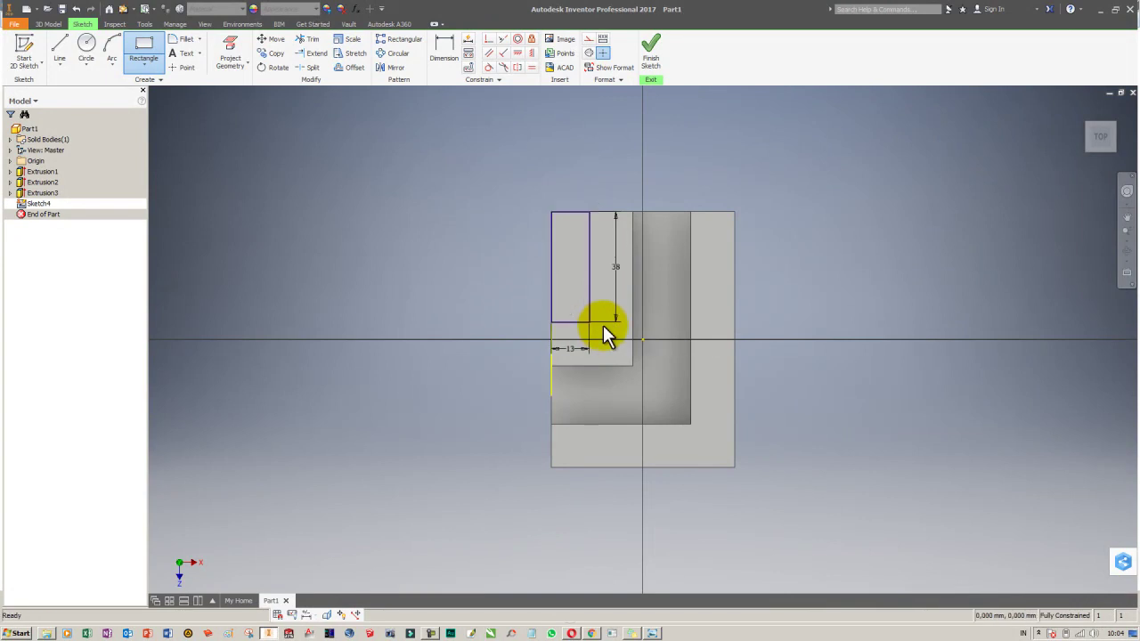
key(alt+Tab)
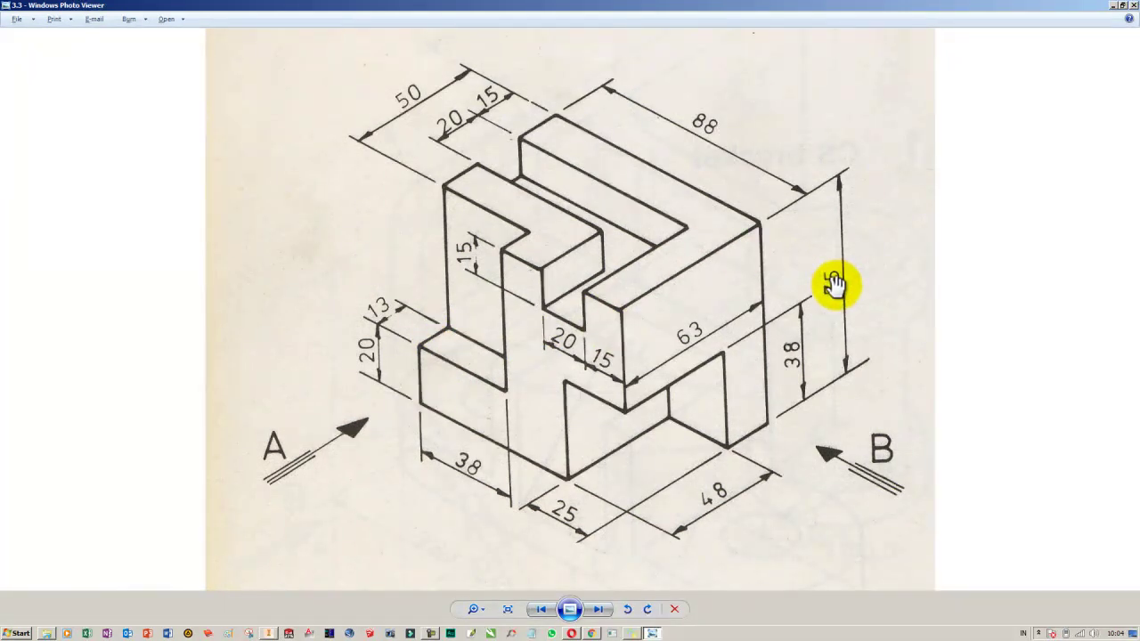
key(alt+Tab)
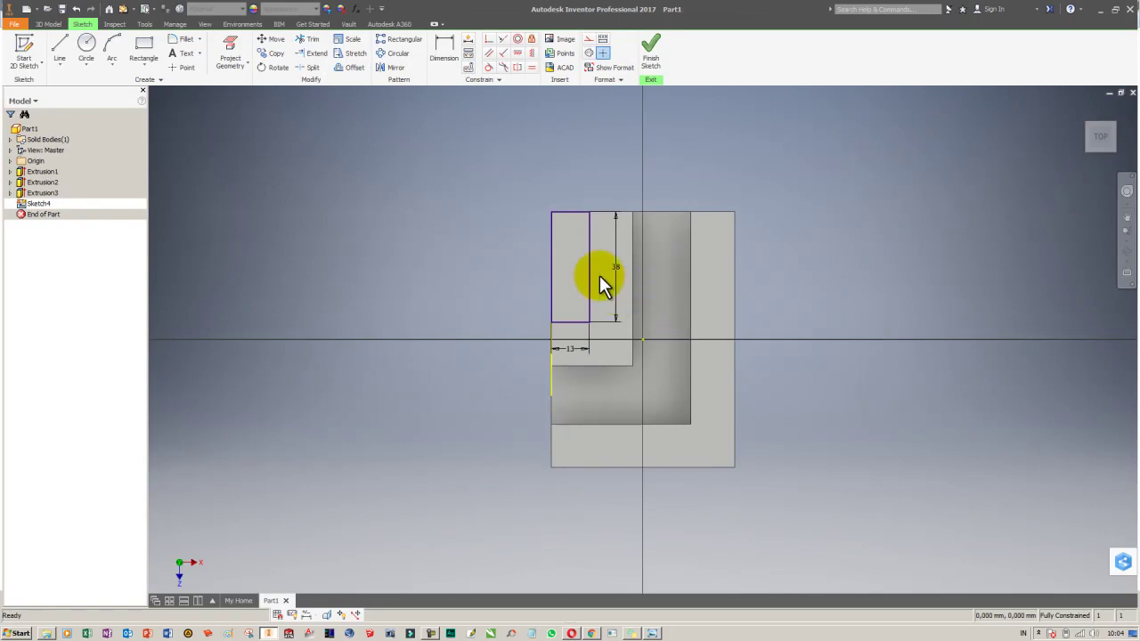
key(e)
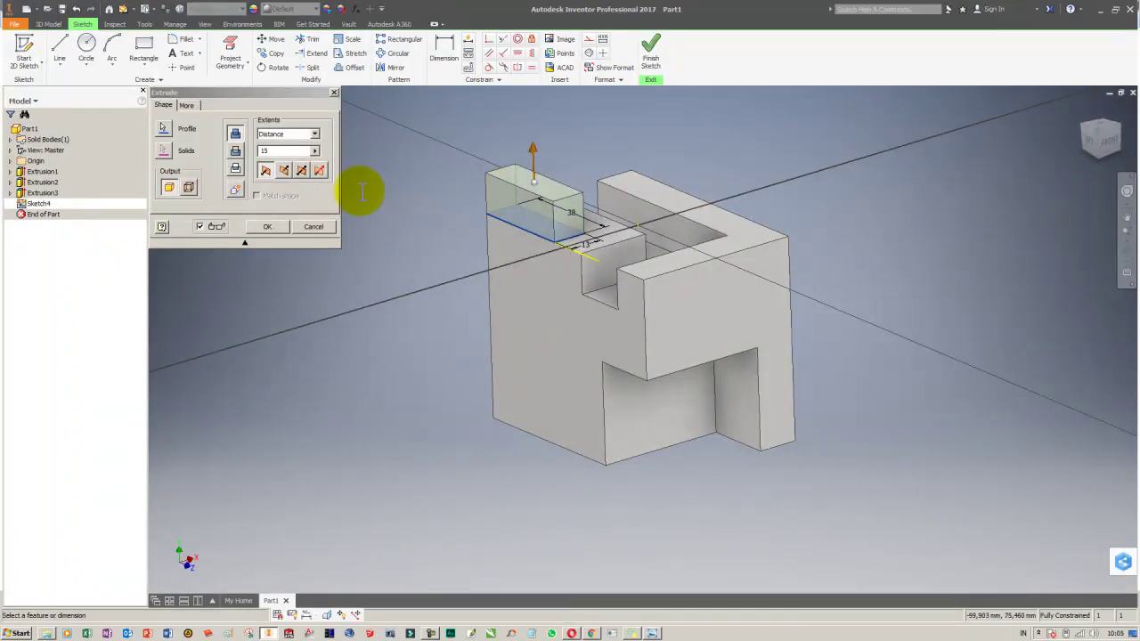
Cut the corner rectangle 70-20 mm deep, flipping the extrusion downward into the block.
click(285, 150)
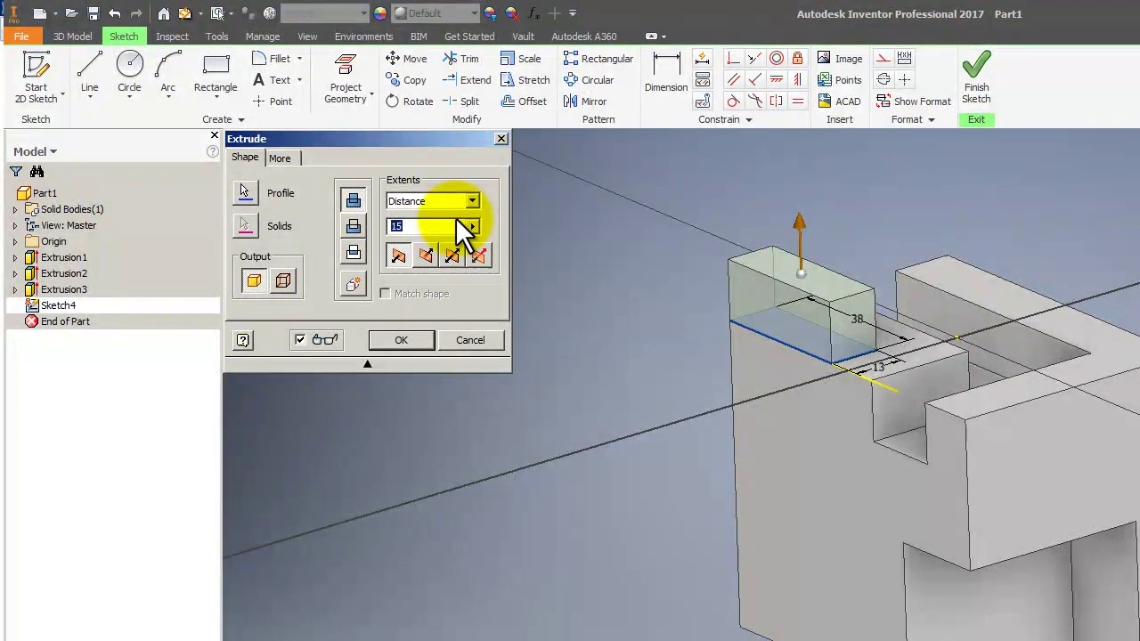
text(70-20)
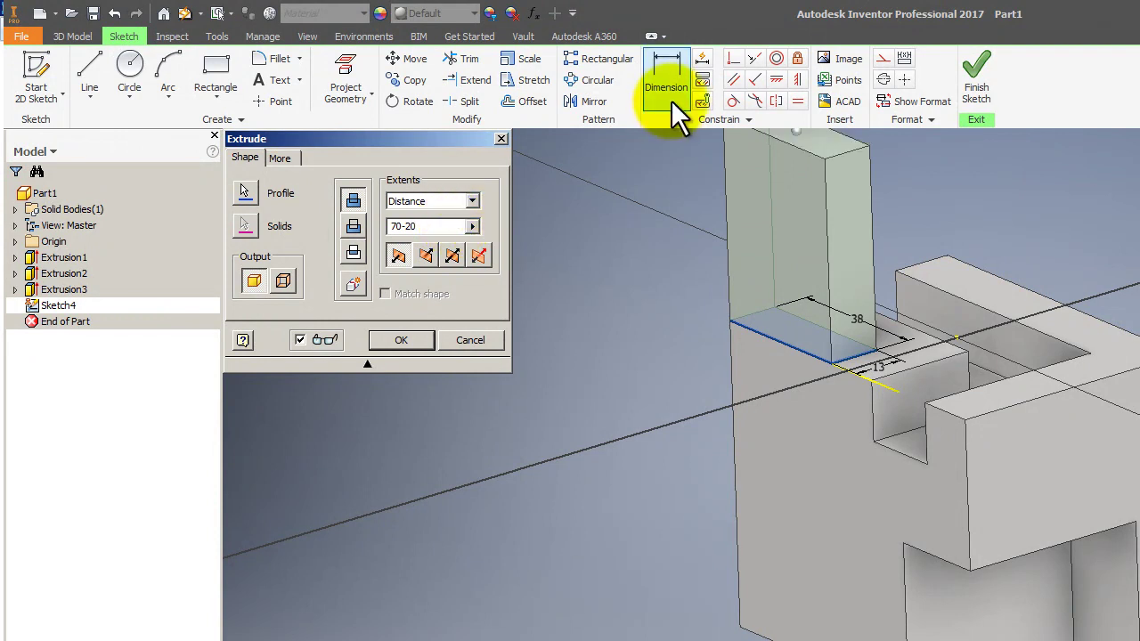
click(354, 225)
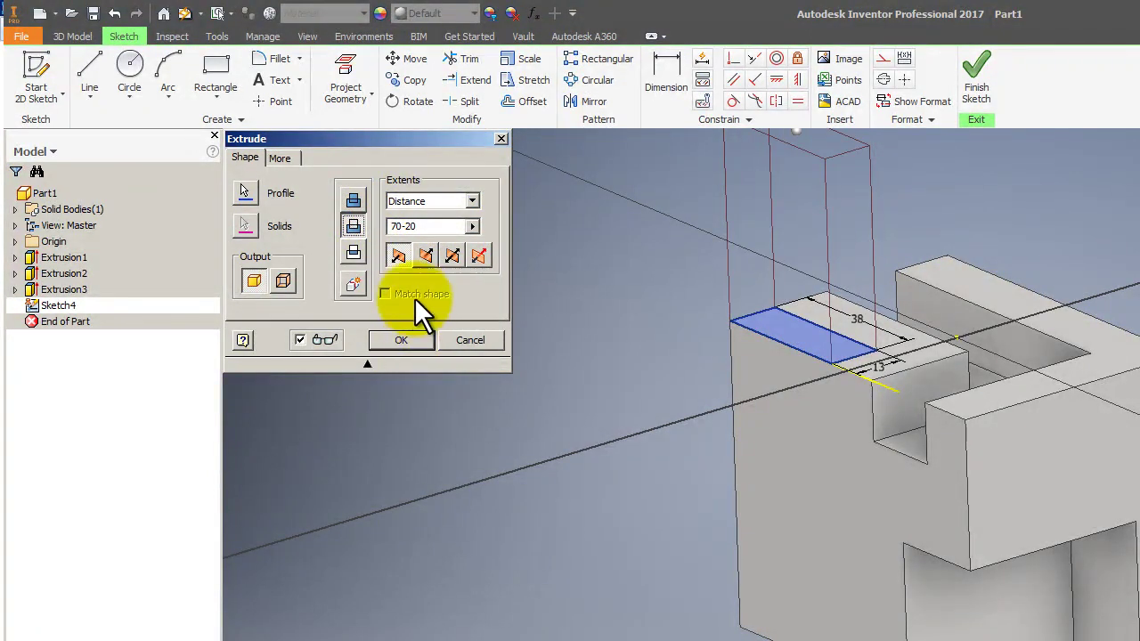
click(426, 256)
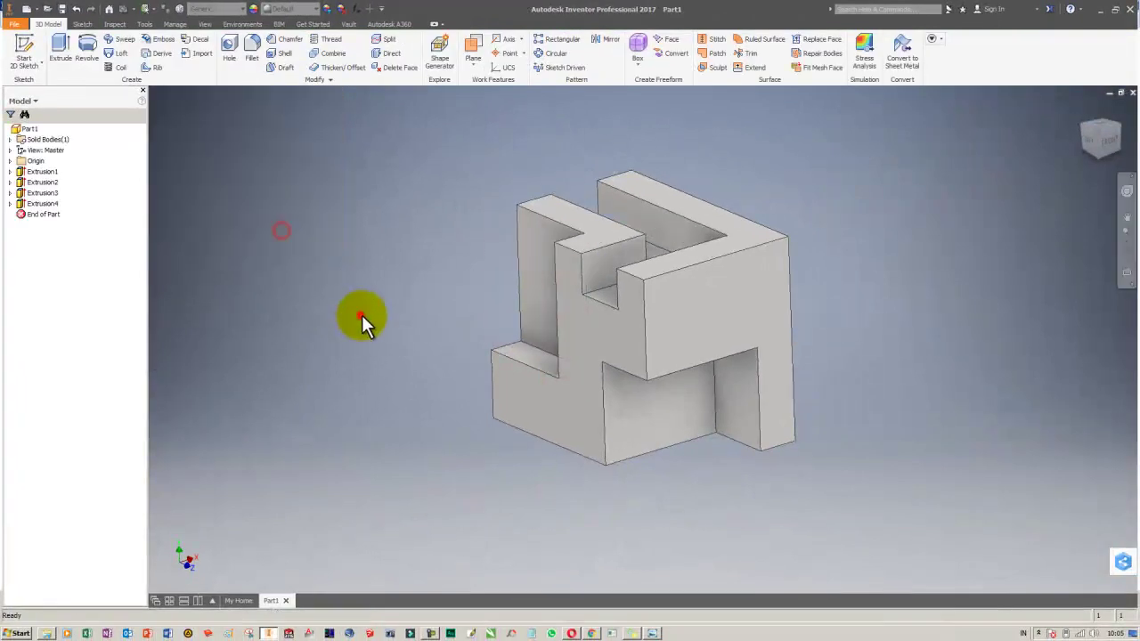
key(alt+Tab)
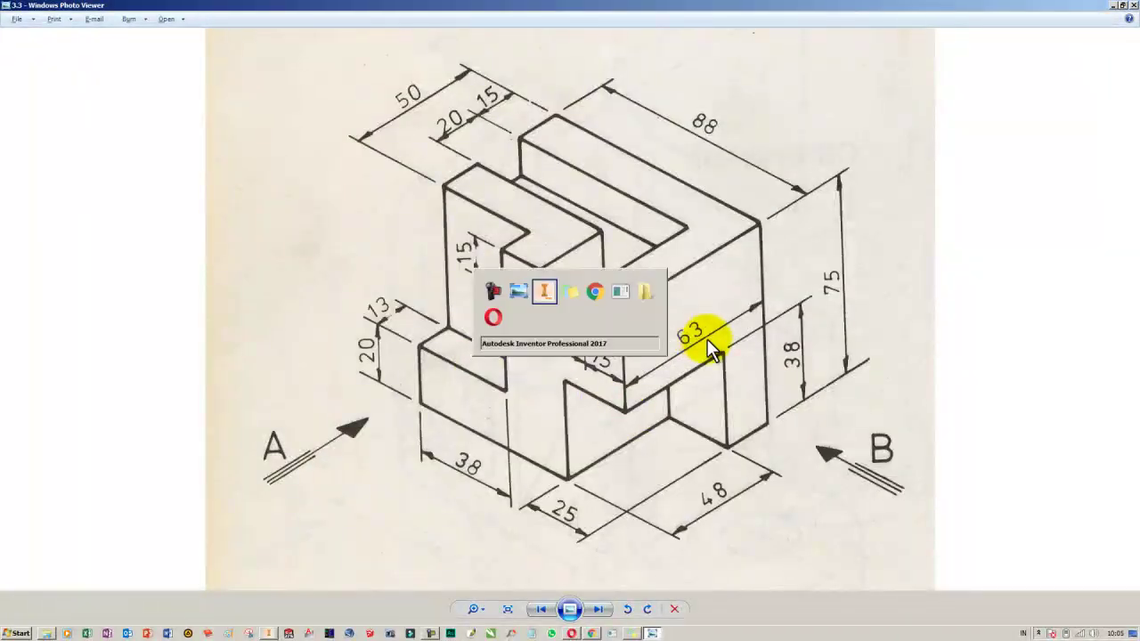
key(alt+Tab)
key(Return)
mouse_move(828, 347)
shift+middle_down()
mouse_move(842, 354)
mouse_move(786, 365)
shift+middle_up()
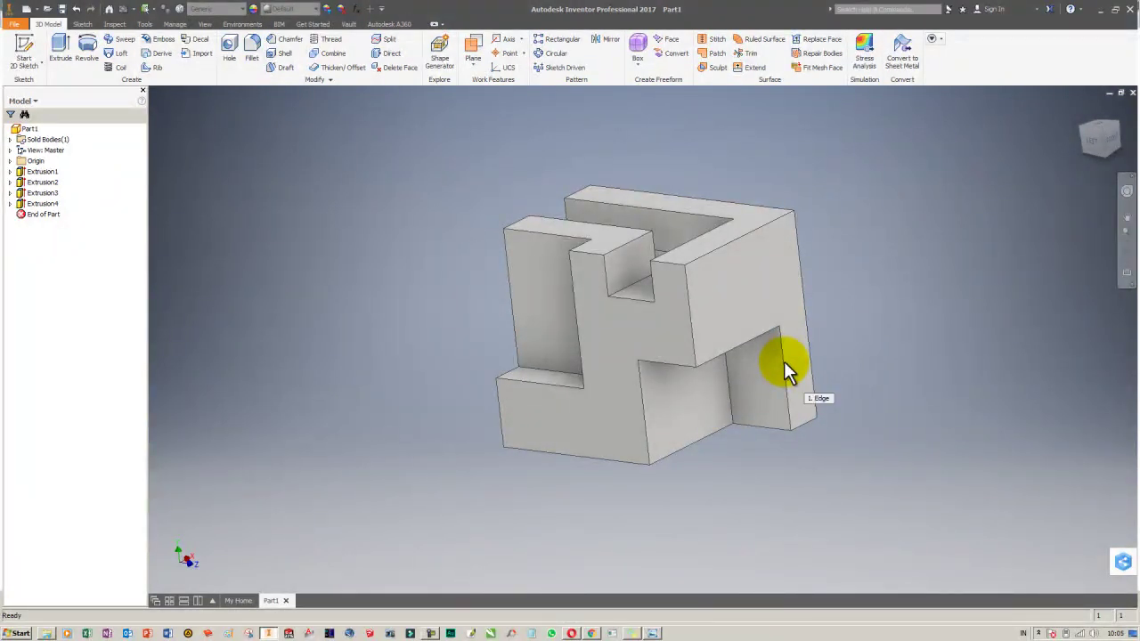
key(F4)
mouse_move(890, 327)
mouse_down()
mouse_move(861, 316)
mouse_move(865, 360)
mouse_up()
key(alt+Tab)
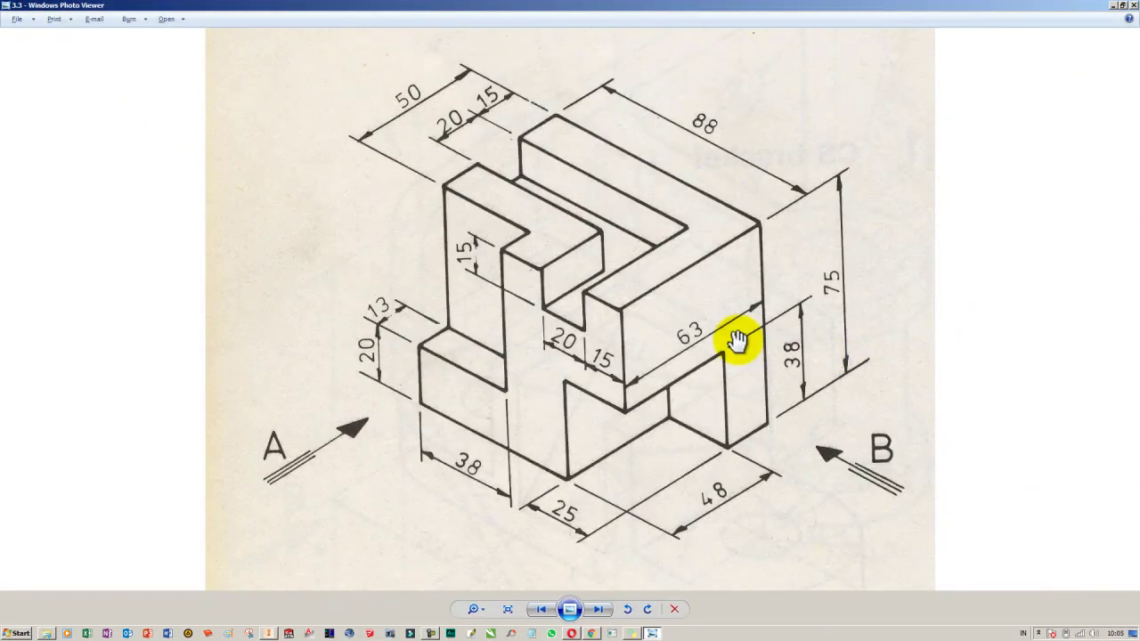
key(Right)
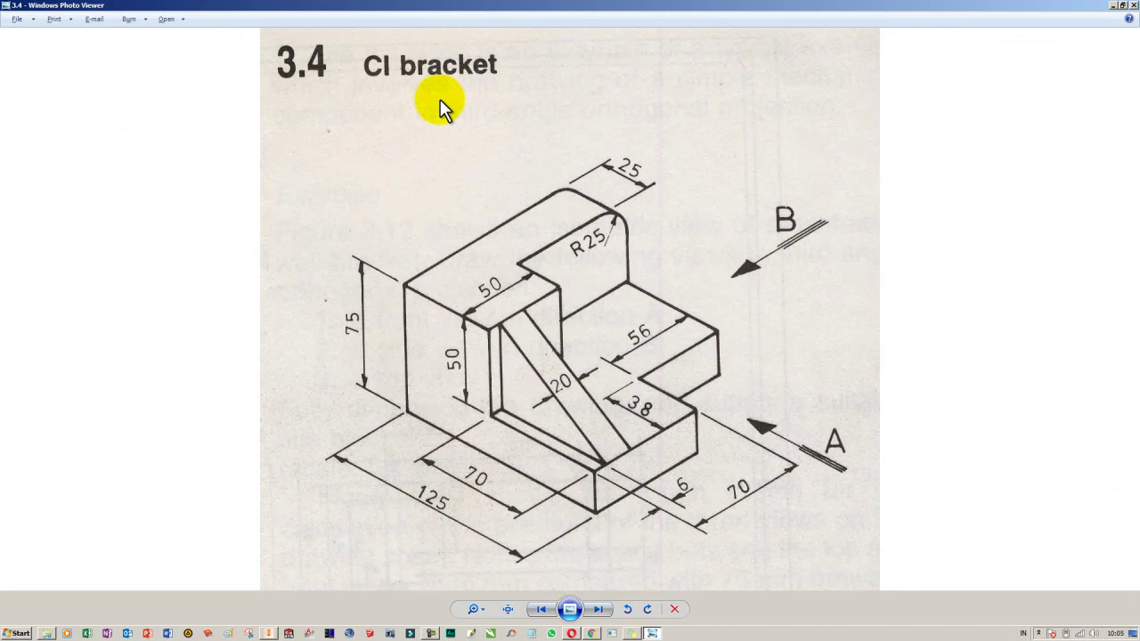
key(alt+Tab)
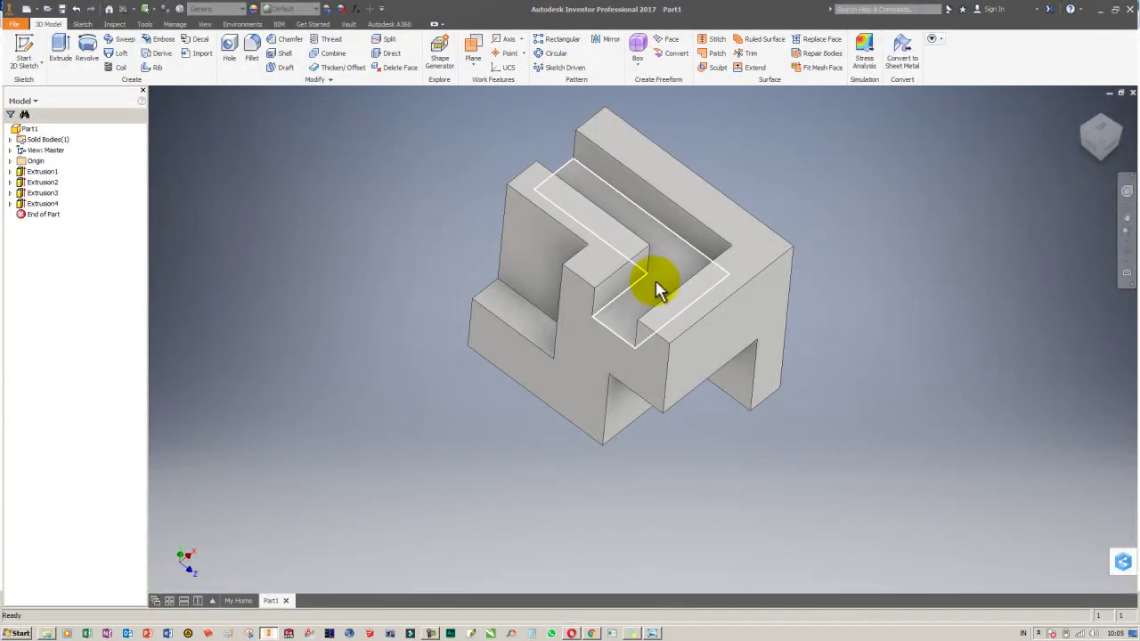